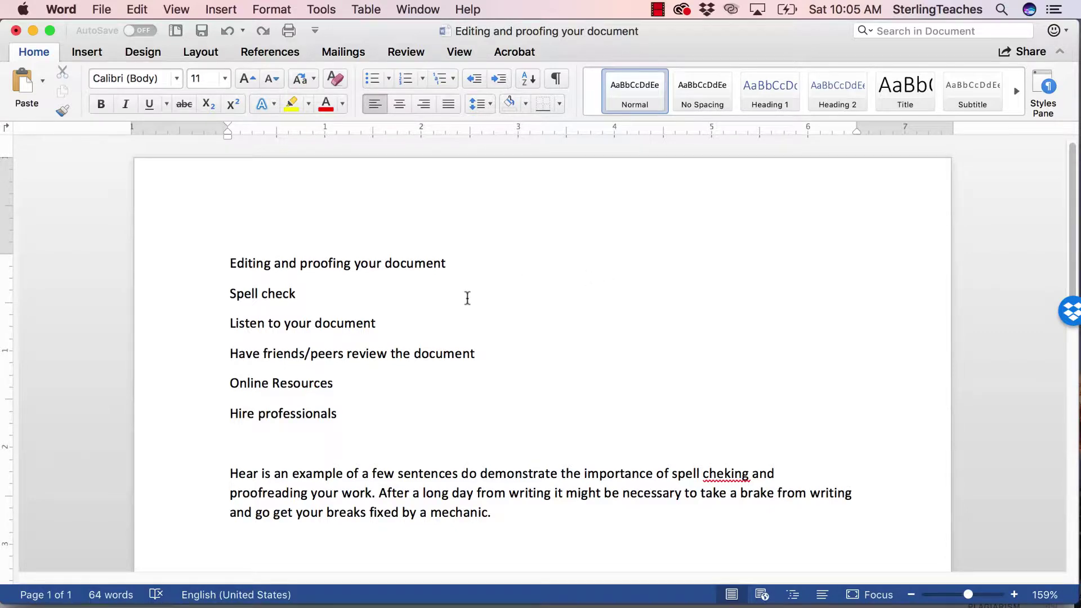
Run the spelling and grammar check on the document and change "cheking" to "checking"
drag(326, 292, 235, 290)
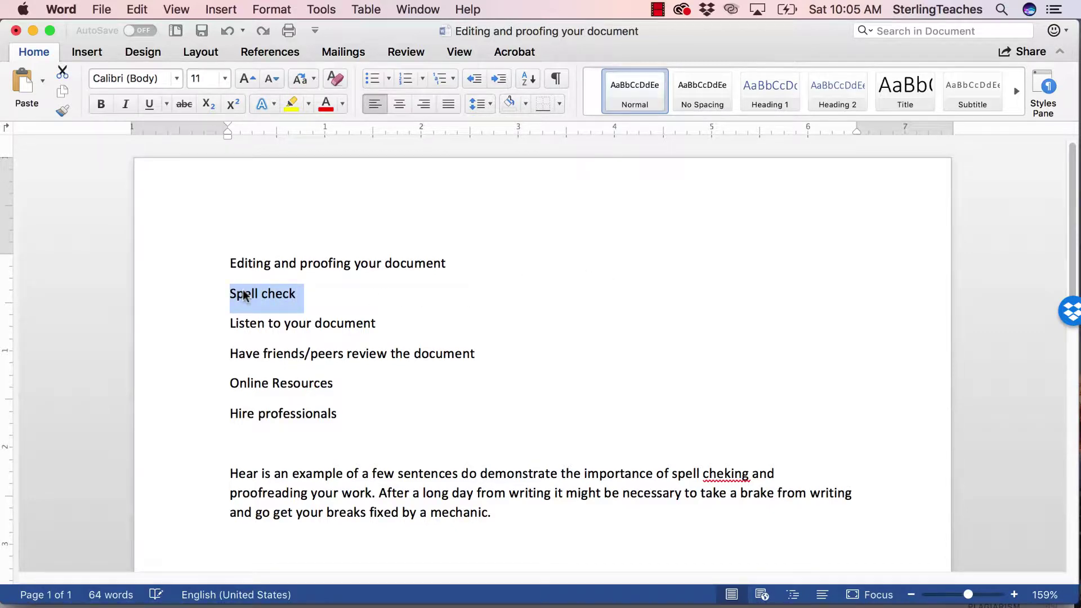
click(297, 305)
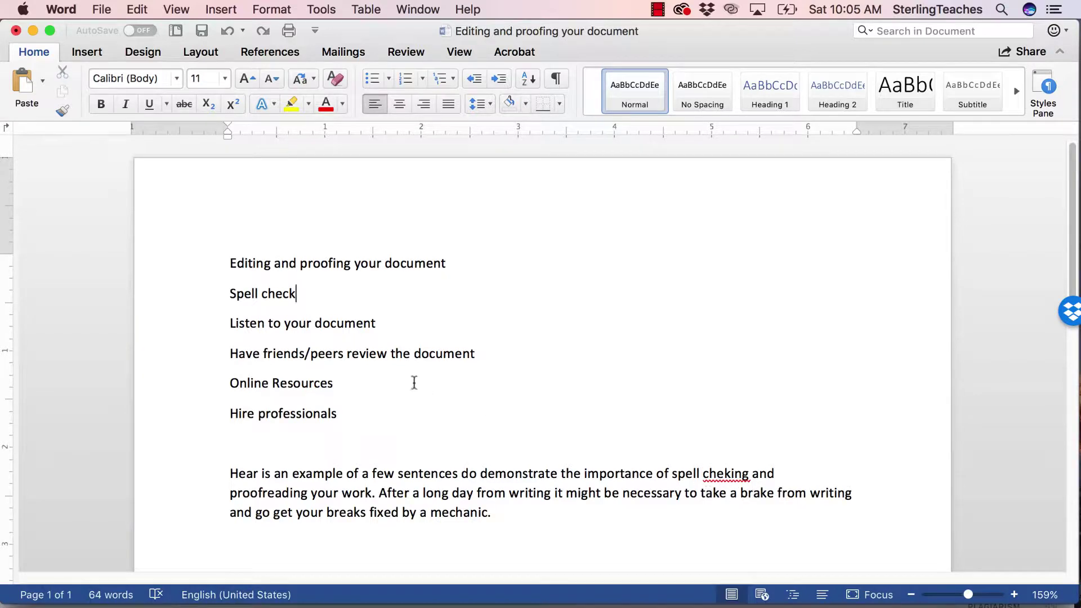
click(318, 6)
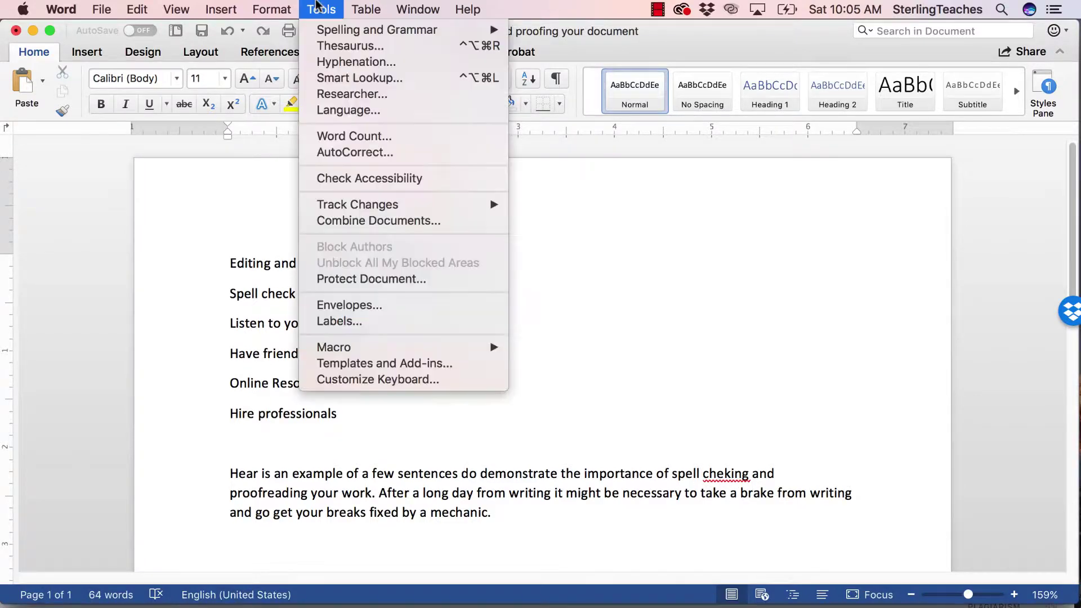
mouse_move(329, 29)
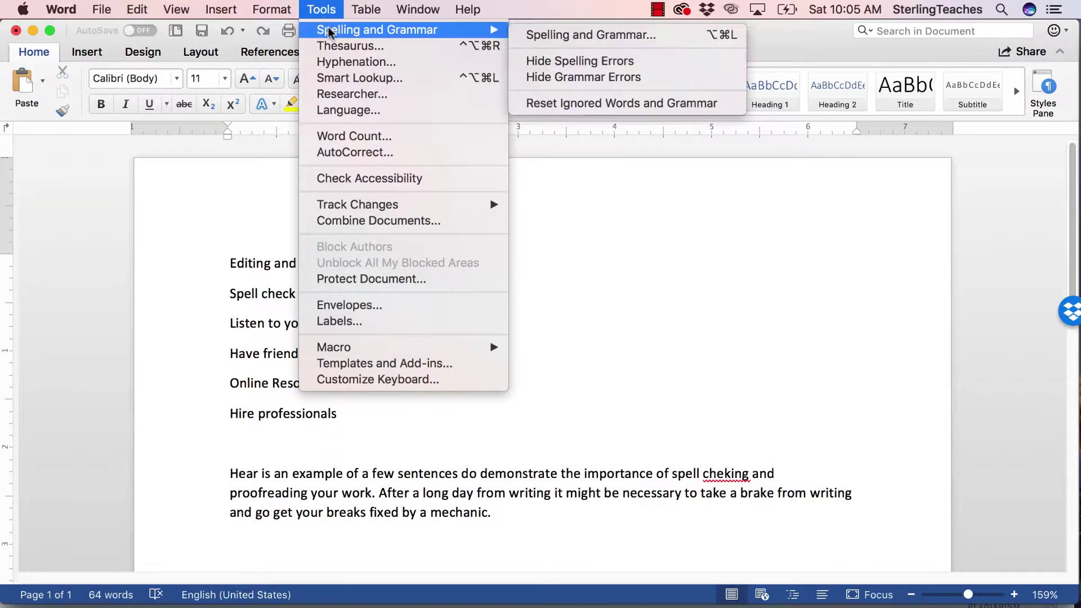
click(674, 34)
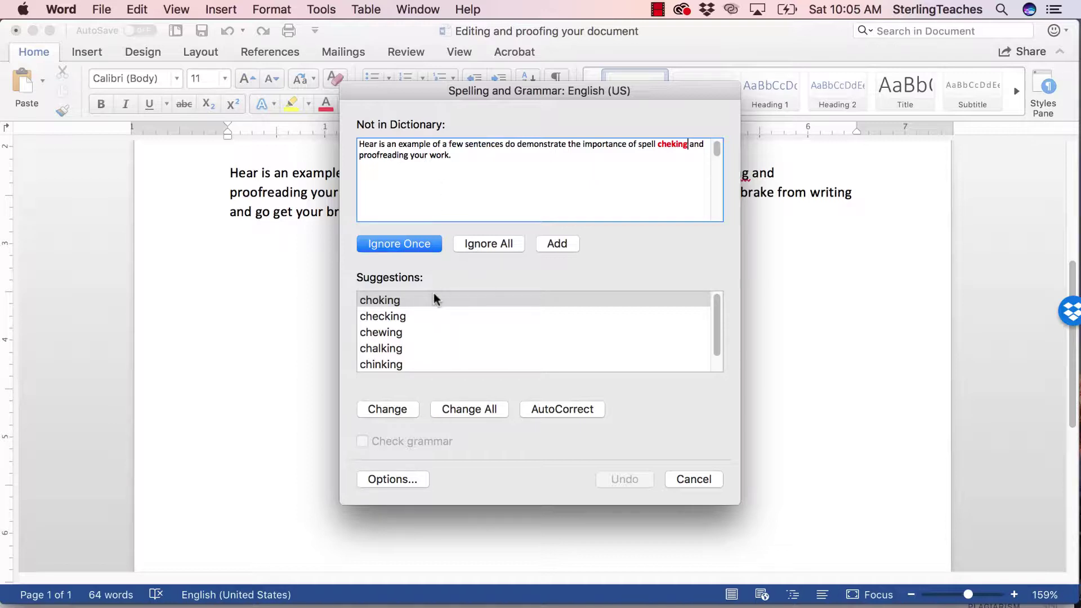
click(396, 319)
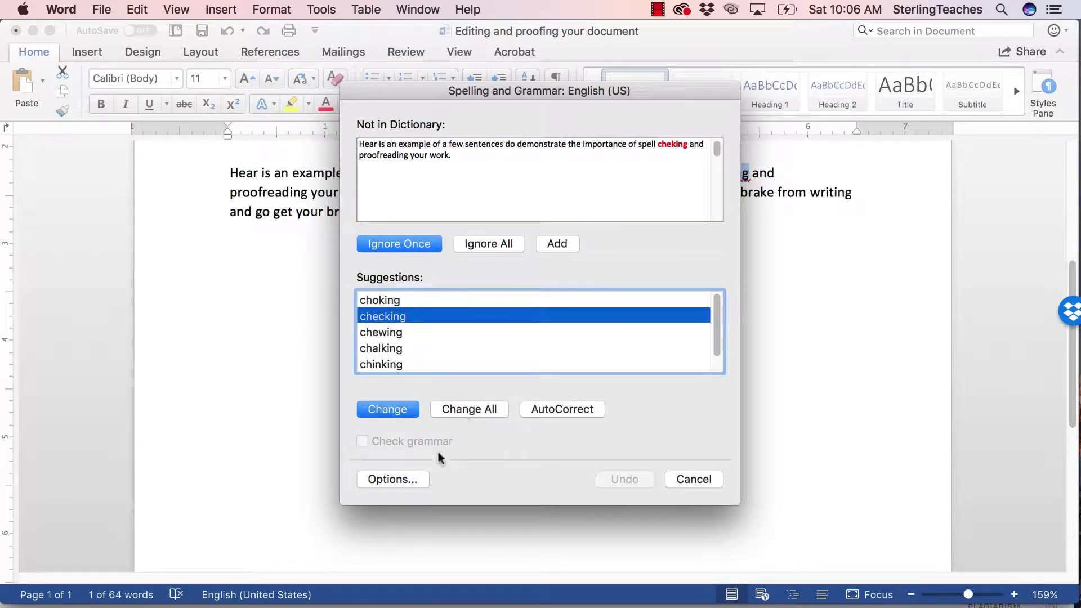
click(393, 410)
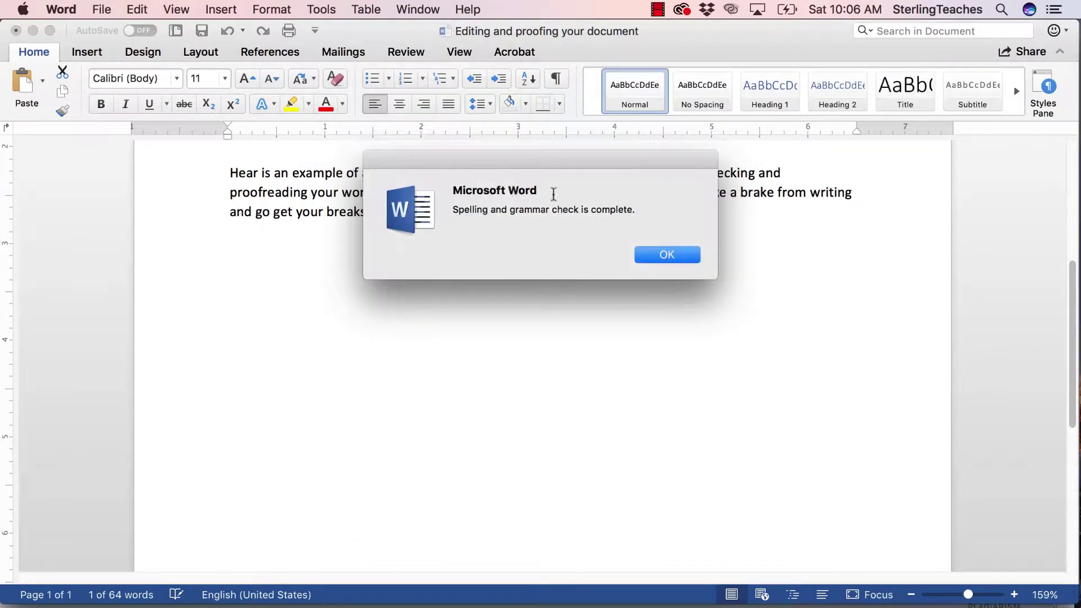
key(Return)
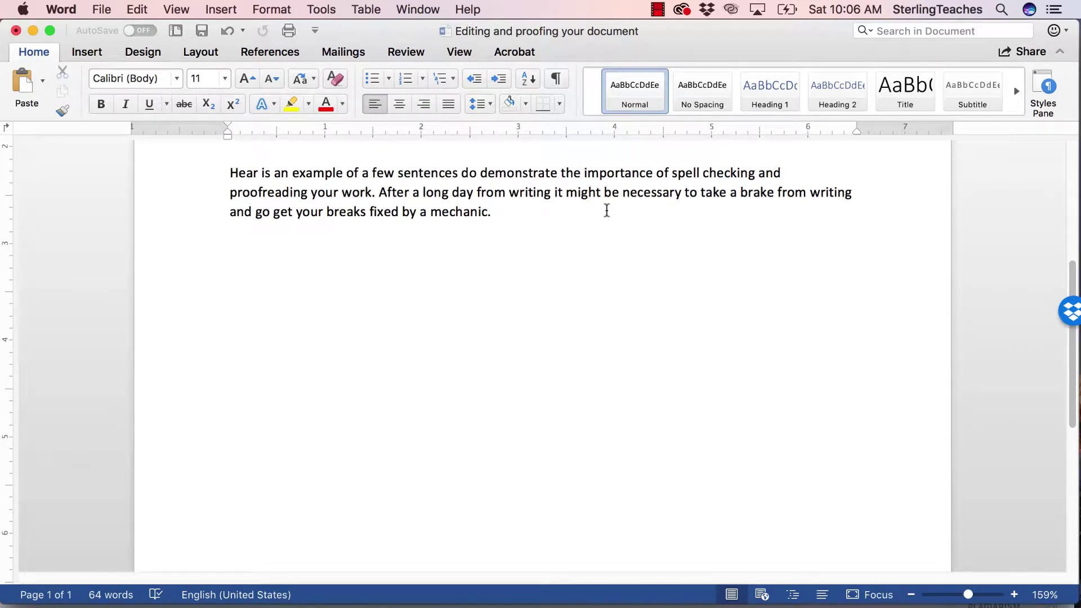
Undo the spelling correction in the sample paragraph
key(super+z)
click(683, 224)
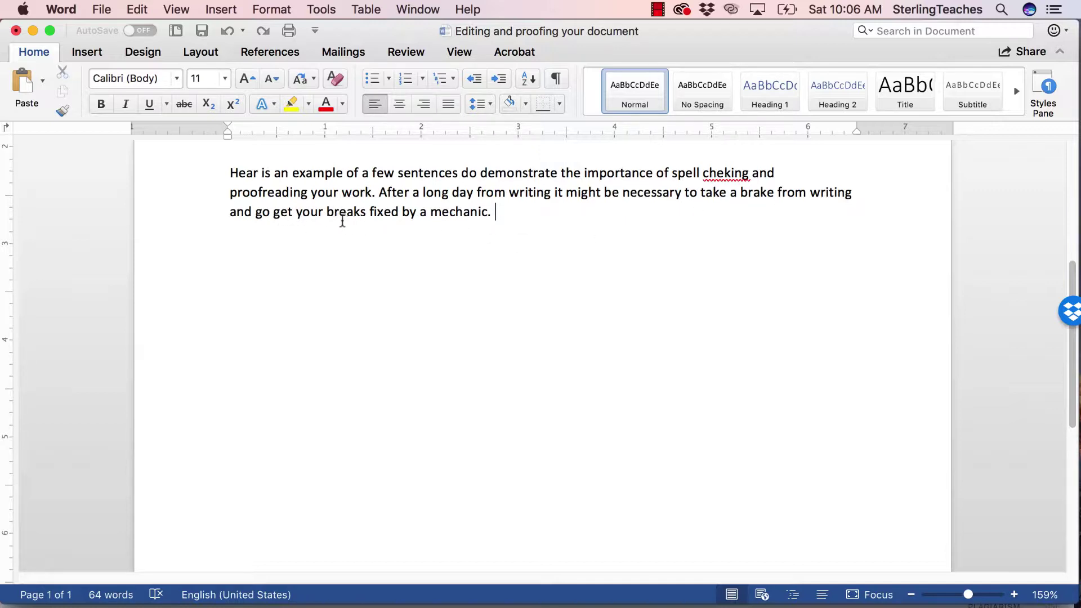
scroll(463, 249, up, 3)
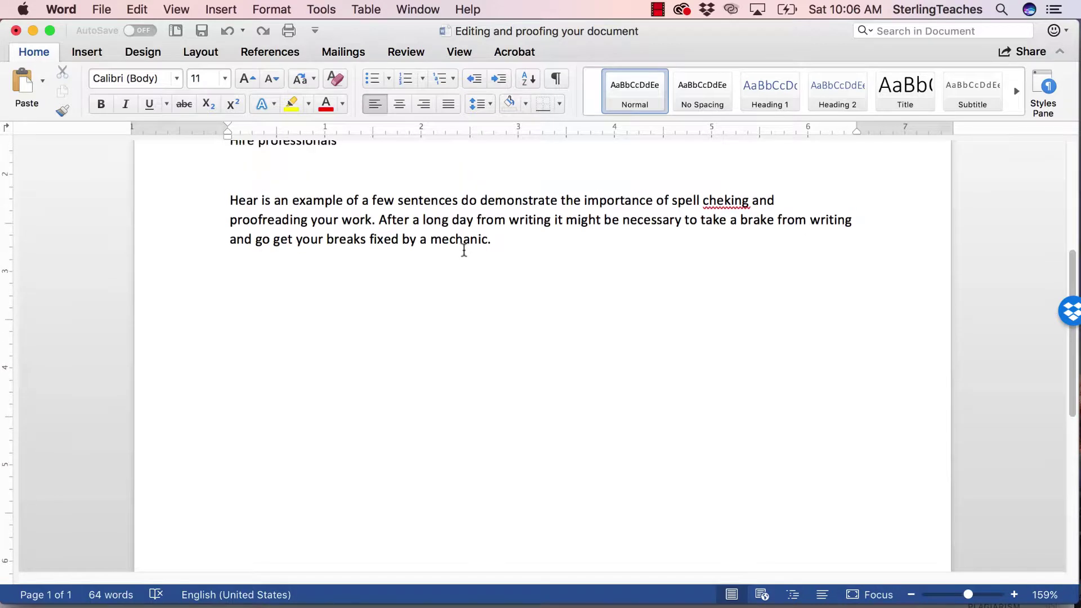
scroll(463, 249, up, 9)
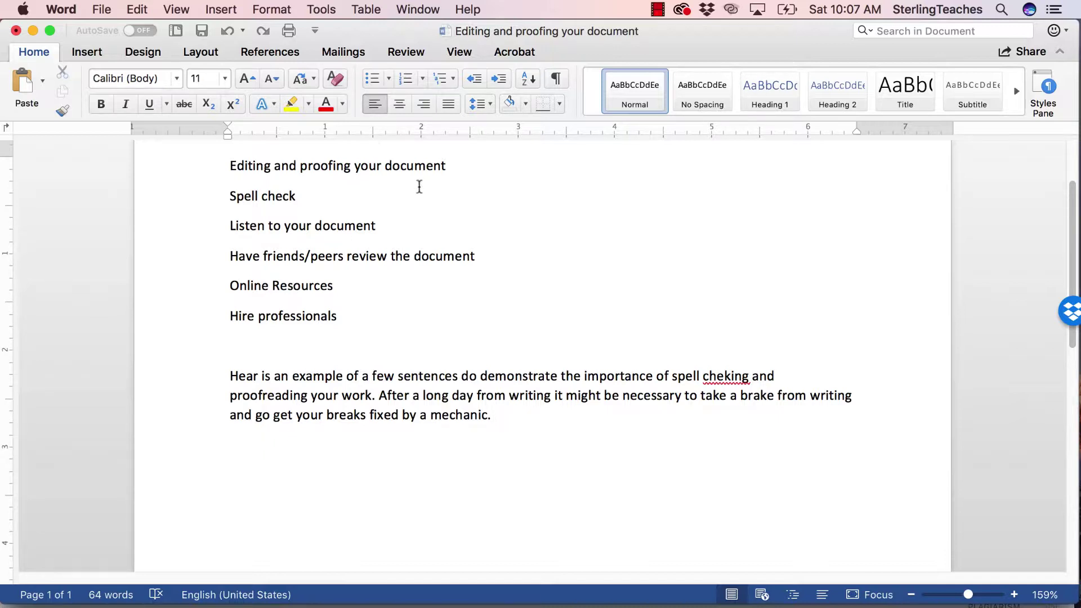
Search the Mac for "pref", open System Preferences, and show the Speech settings under Accessibility
drag(389, 225, 231, 227)
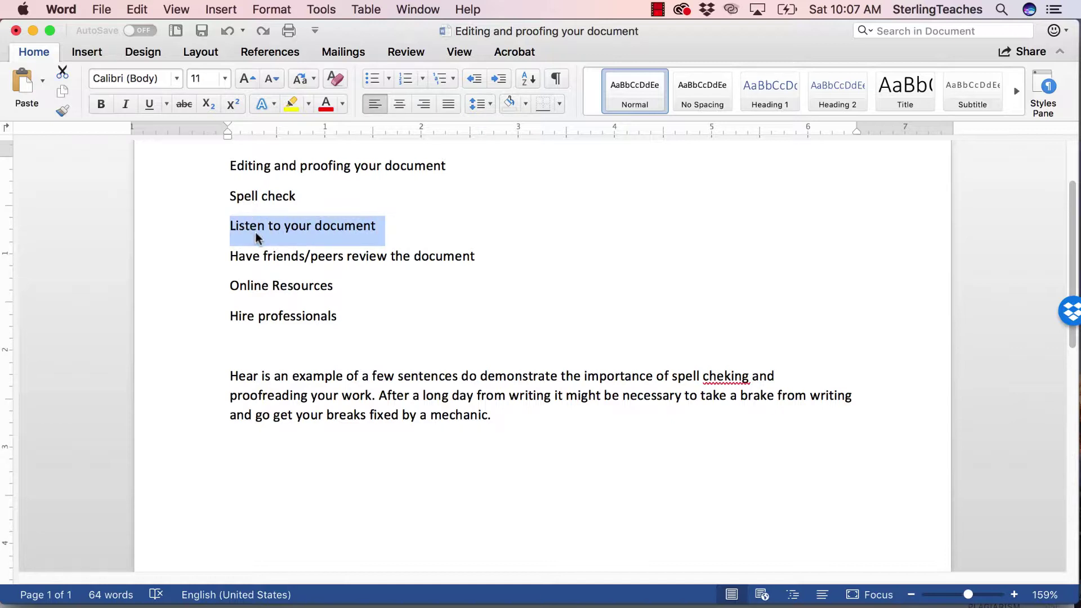
click(496, 417)
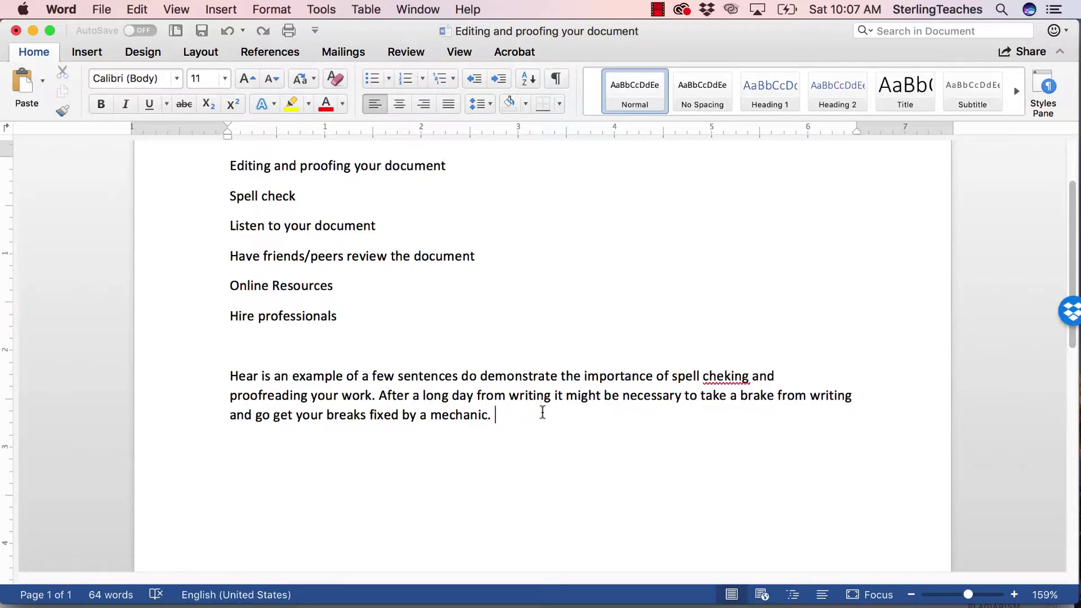
key(super+space)
text(pre)
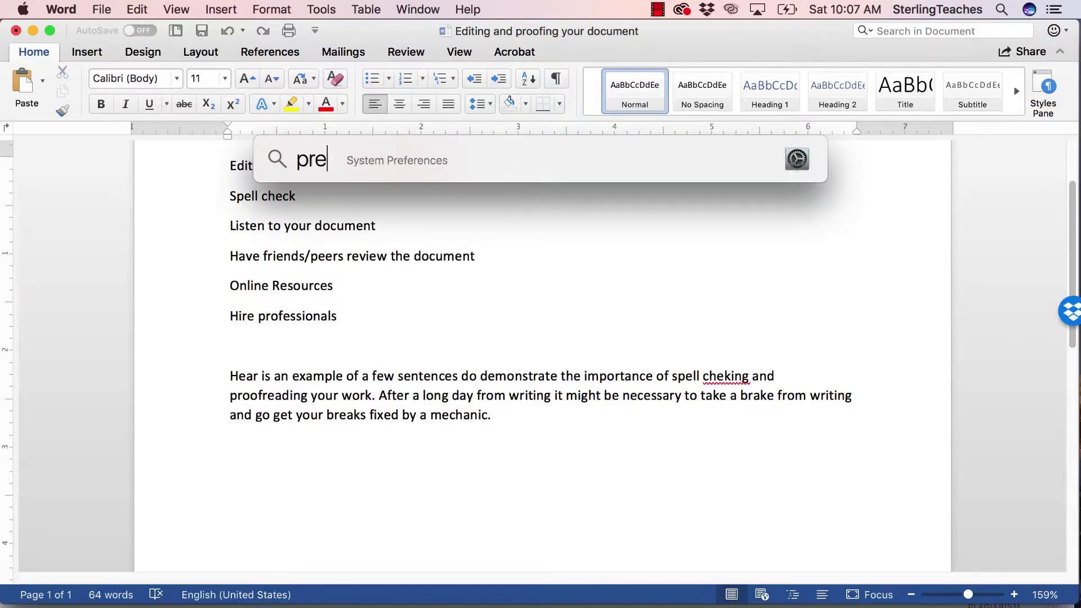
text(s)
key(BackSpace)
text(f)
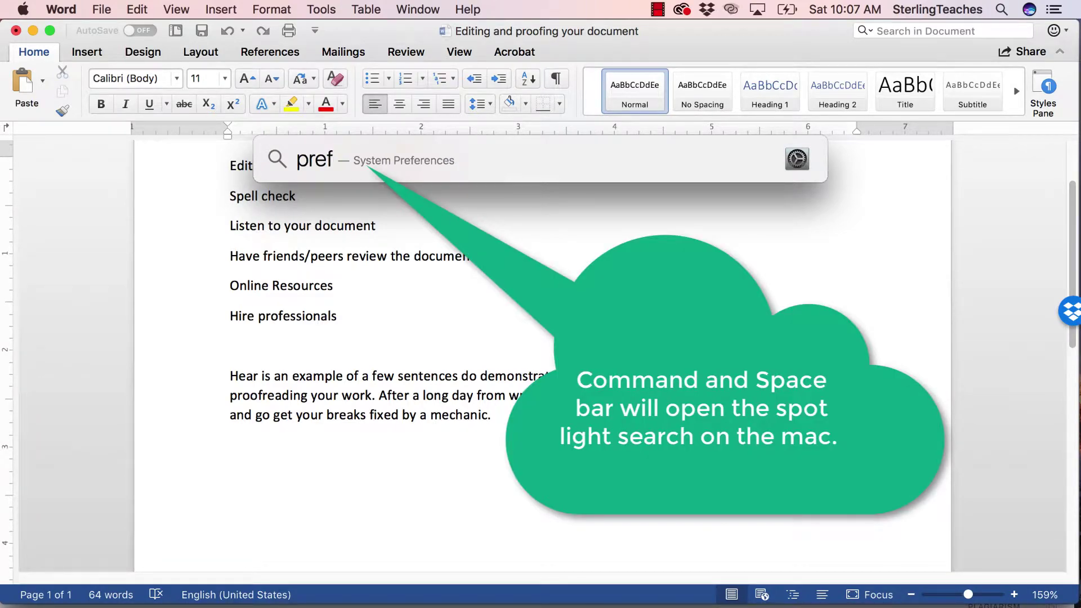
click(401, 207)
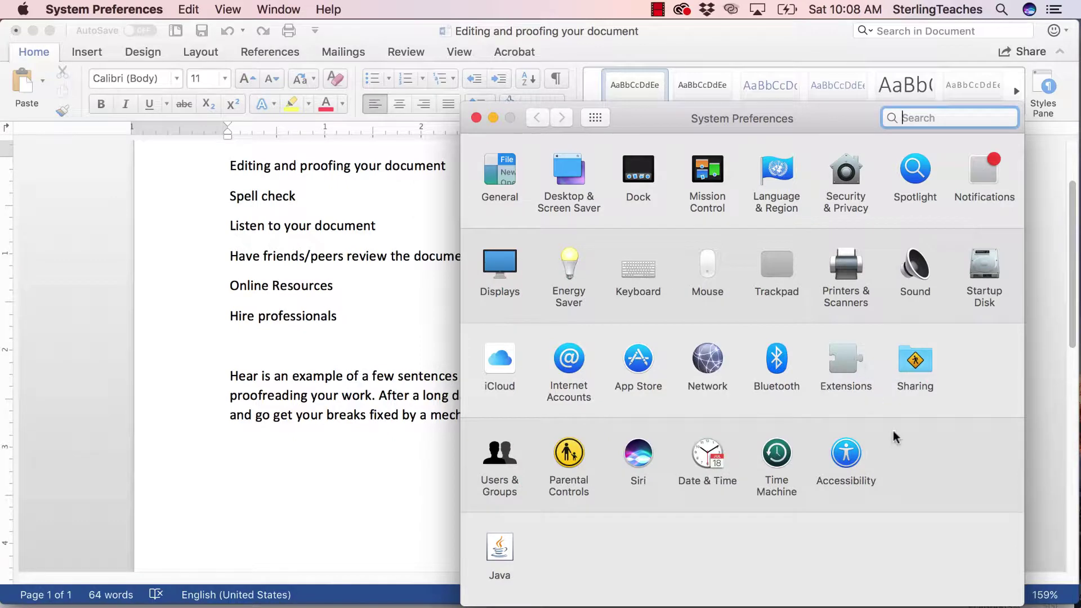
click(846, 453)
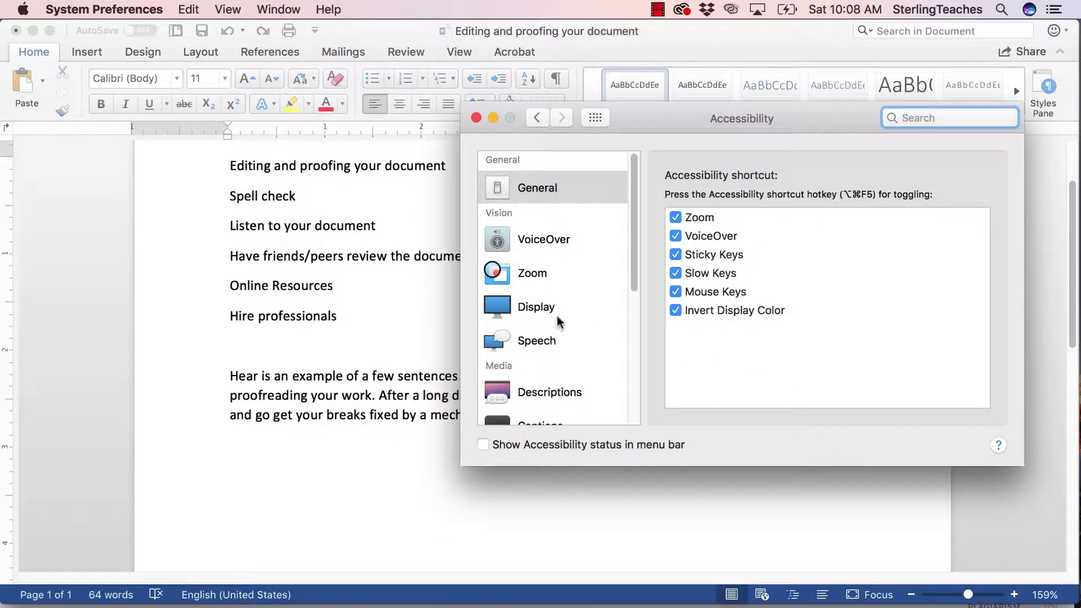
click(536, 342)
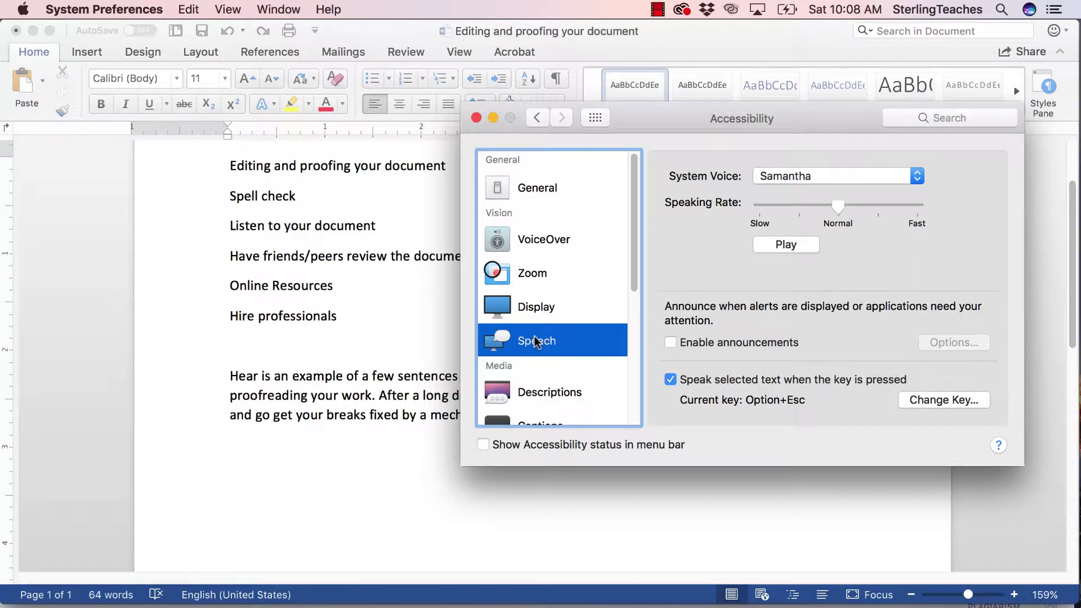
Review the available system voices, keep Samantha, play a sample of it, and close System Preferences
click(916, 177)
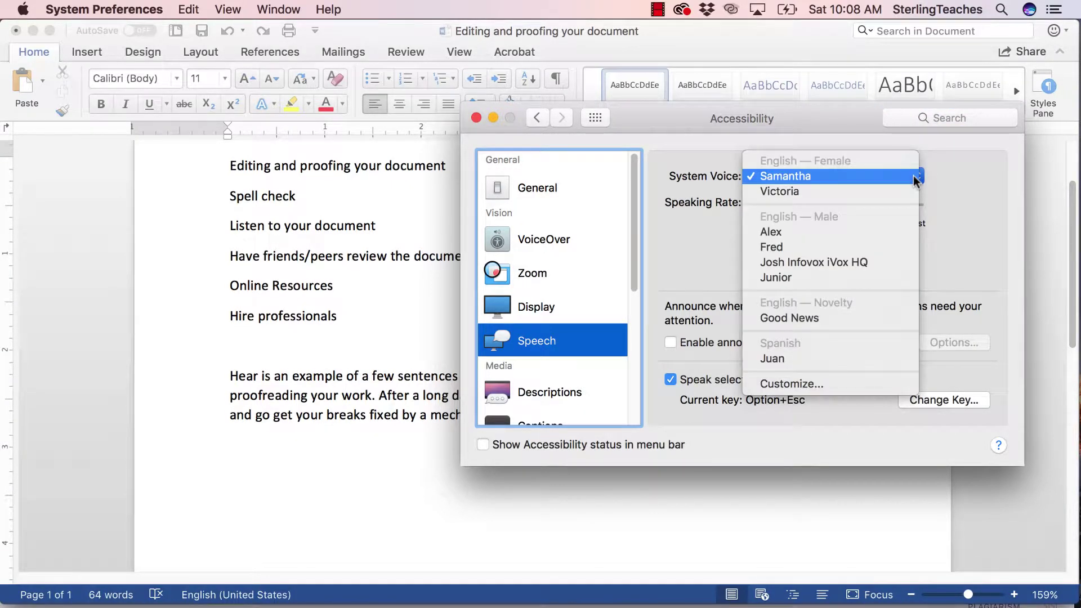
click(914, 175)
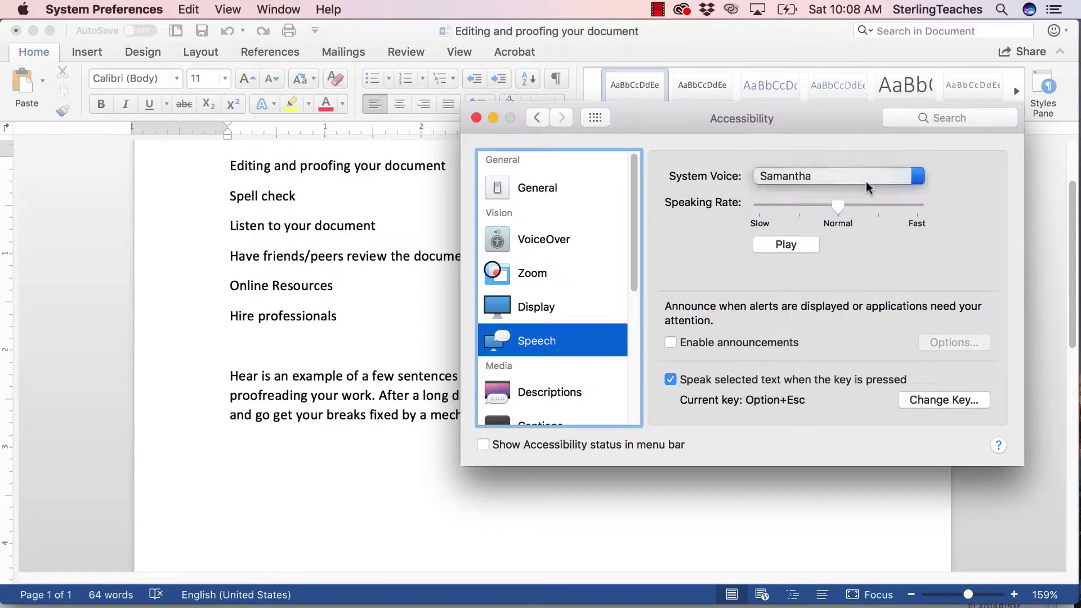
click(792, 244)
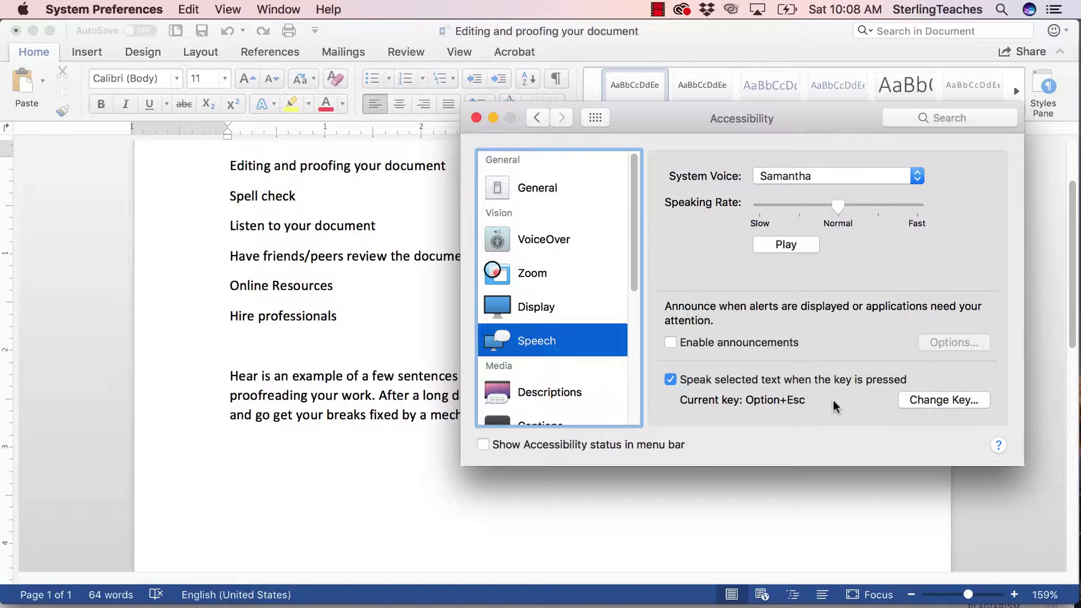
click(474, 118)
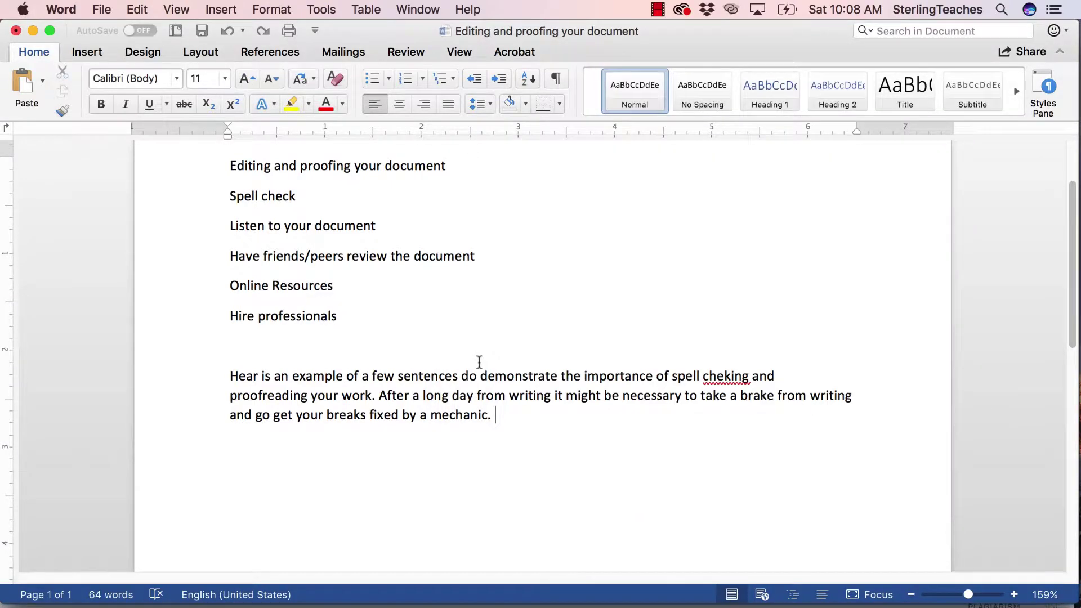
Copy the entire sample paragraph that starts with "Hear is an example", then clear the selection
drag(504, 417, 249, 357)
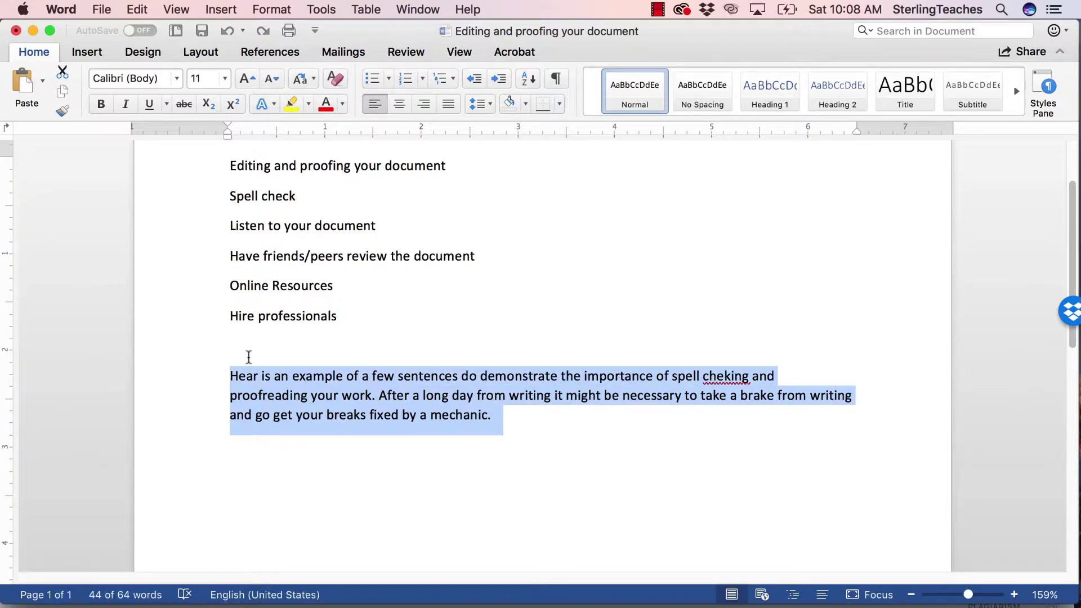
key(super+c)
click(420, 396)
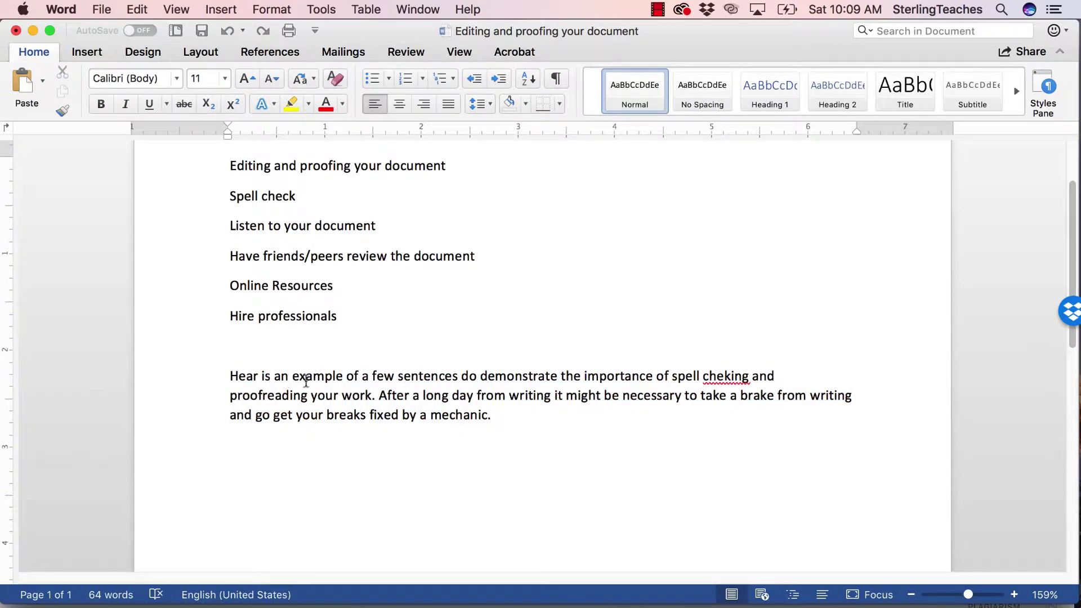
Change "do" to "to" before "demonstrate" in the first sentence of the sample paragraph
click(470, 376)
key(BackSpace)
text(t)
drag(441, 415, 244, 378)
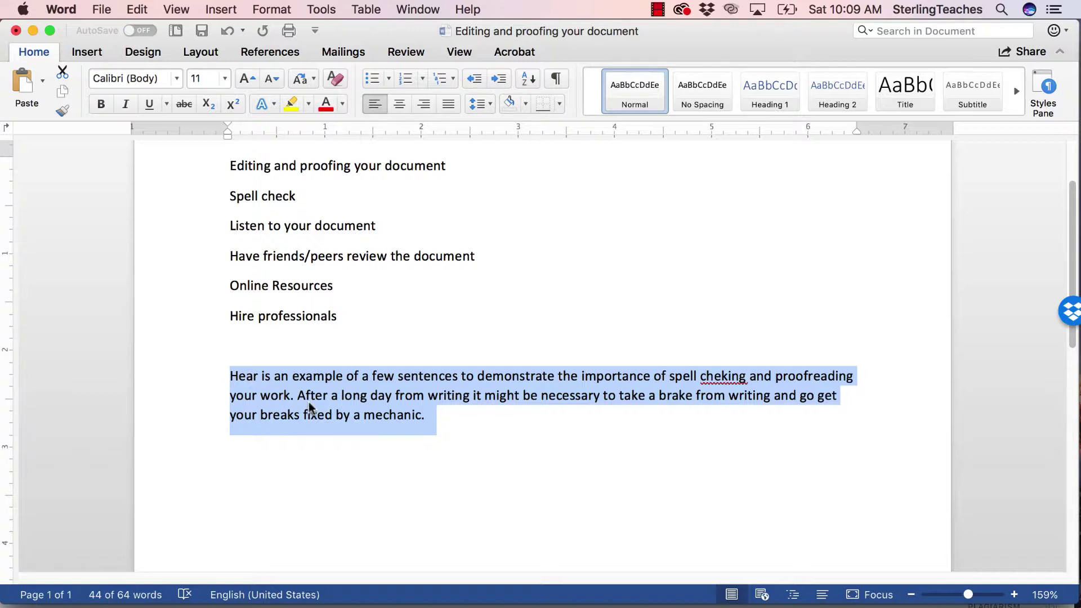
click(476, 422)
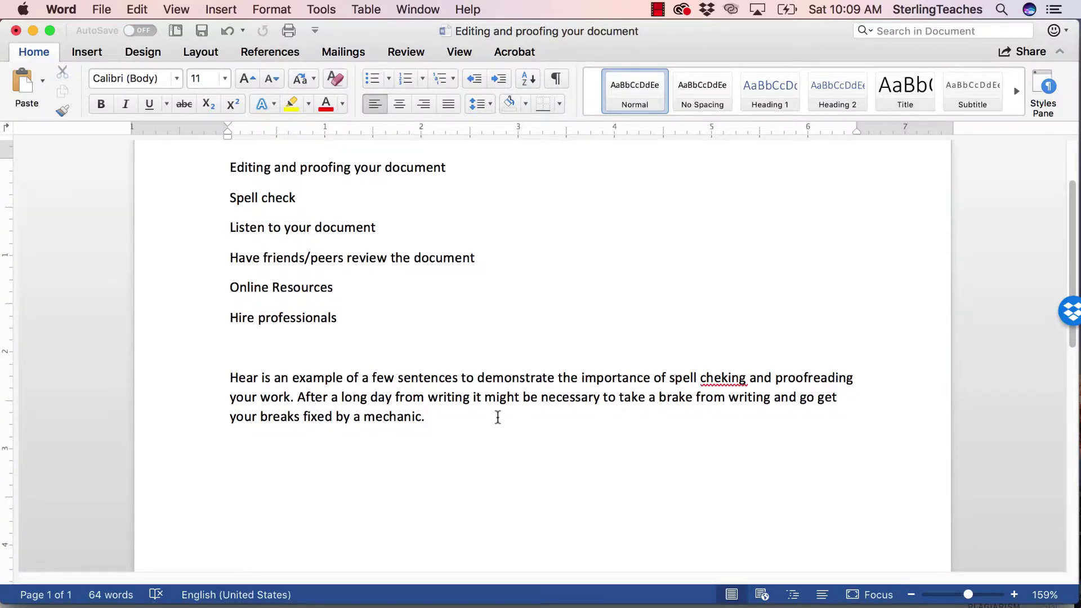
Switch to System Preferences again and reopen the Accessibility settings for Speech
key(super+space)
click(411, 209)
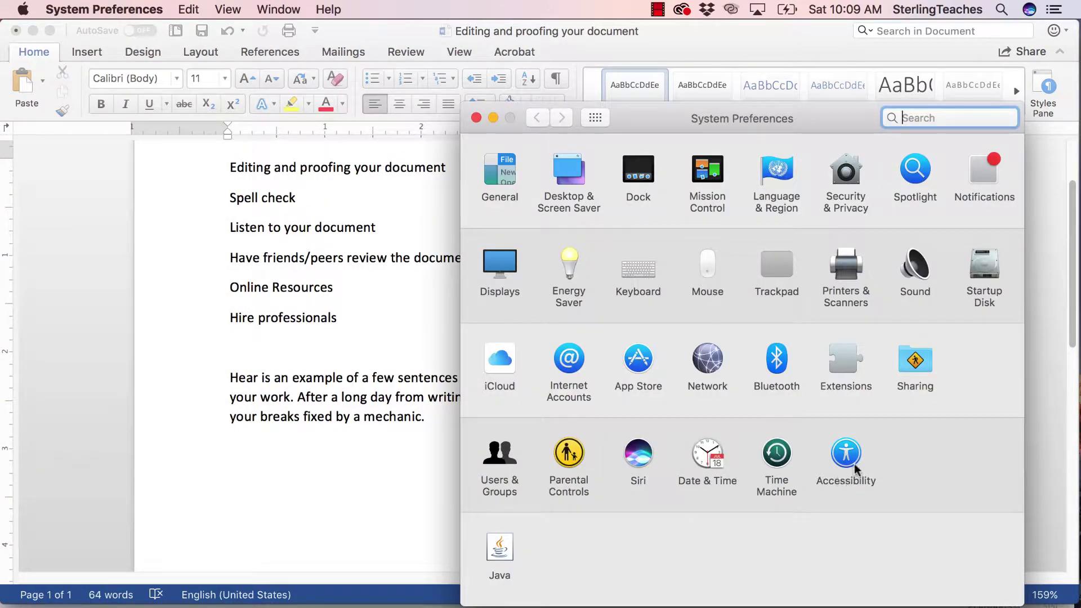
click(853, 464)
click(577, 340)
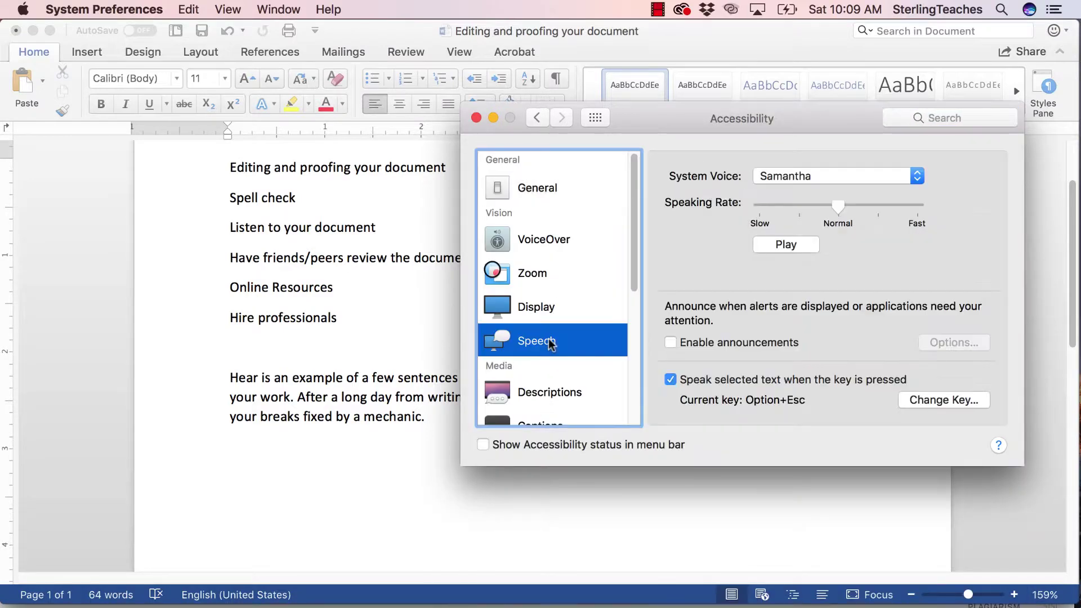
Set the system voice to Alex and play a sample of it
click(887, 181)
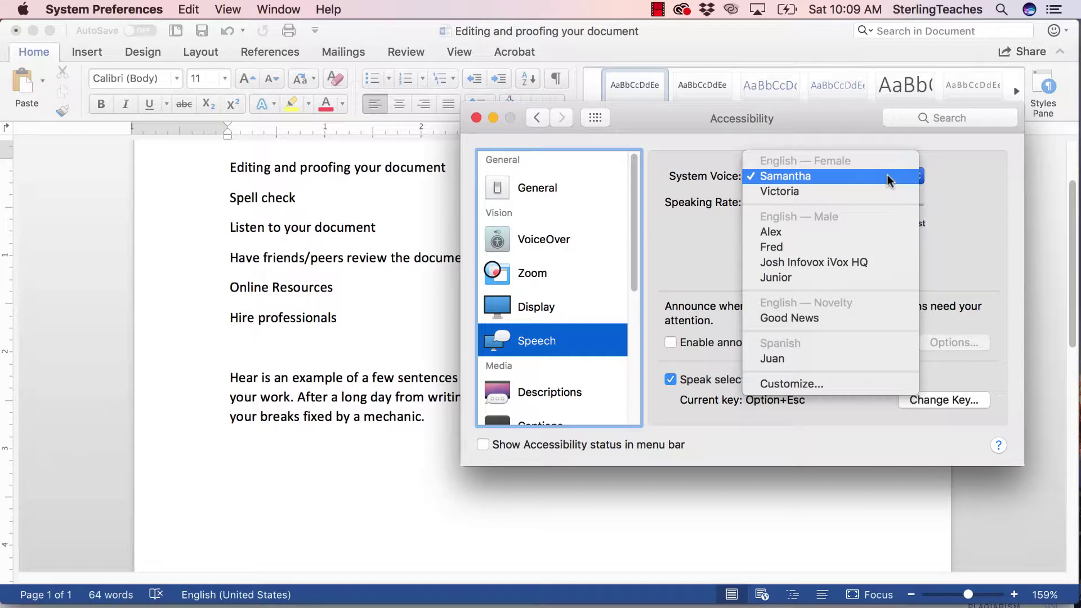
click(855, 231)
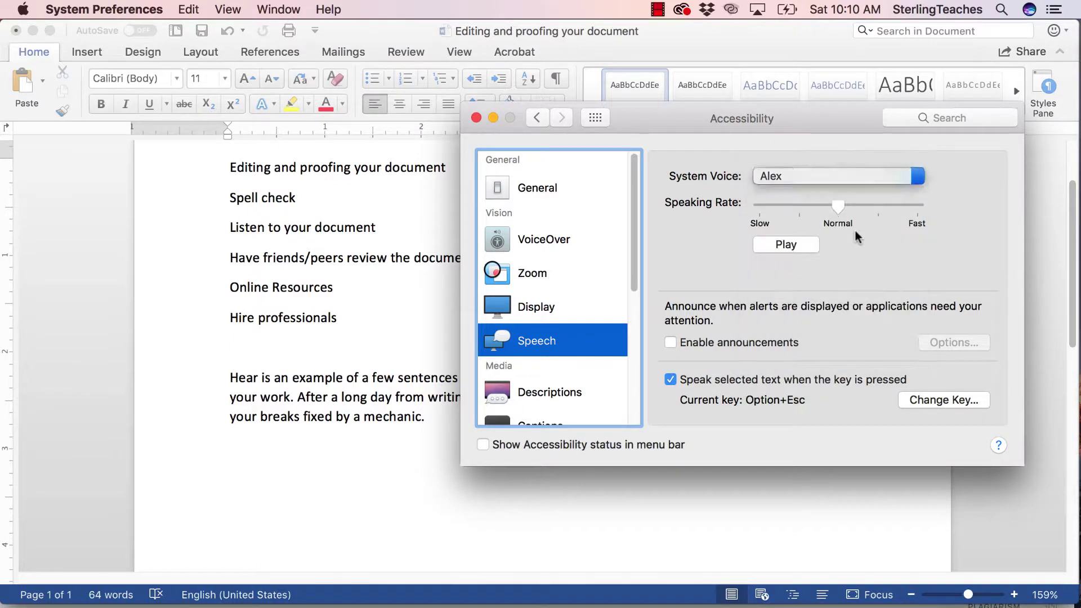
click(785, 244)
click(786, 245)
Set the system voice to Fred
click(815, 177)
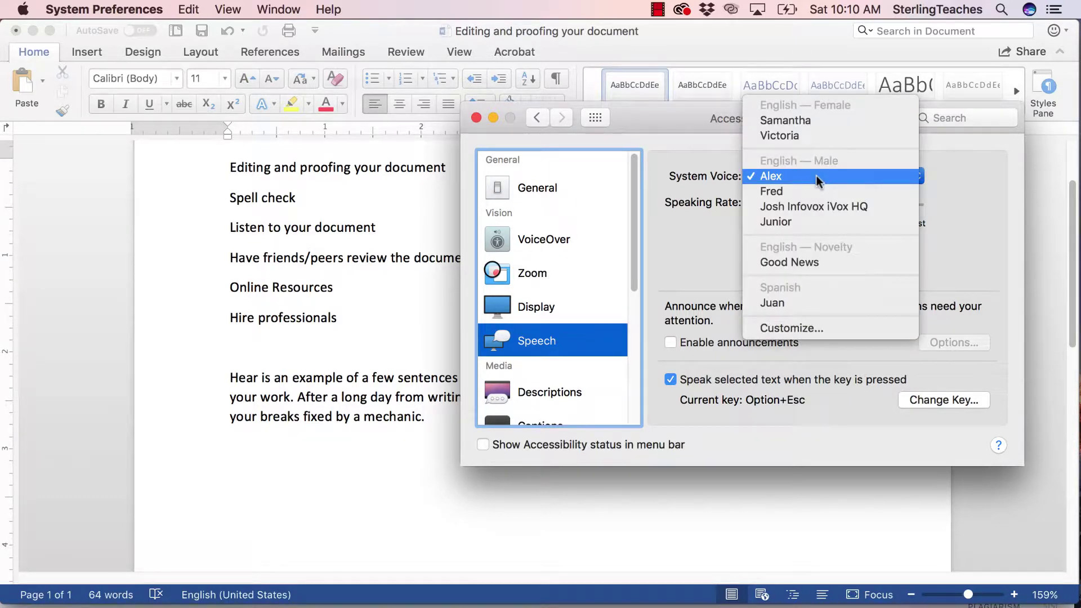
click(814, 191)
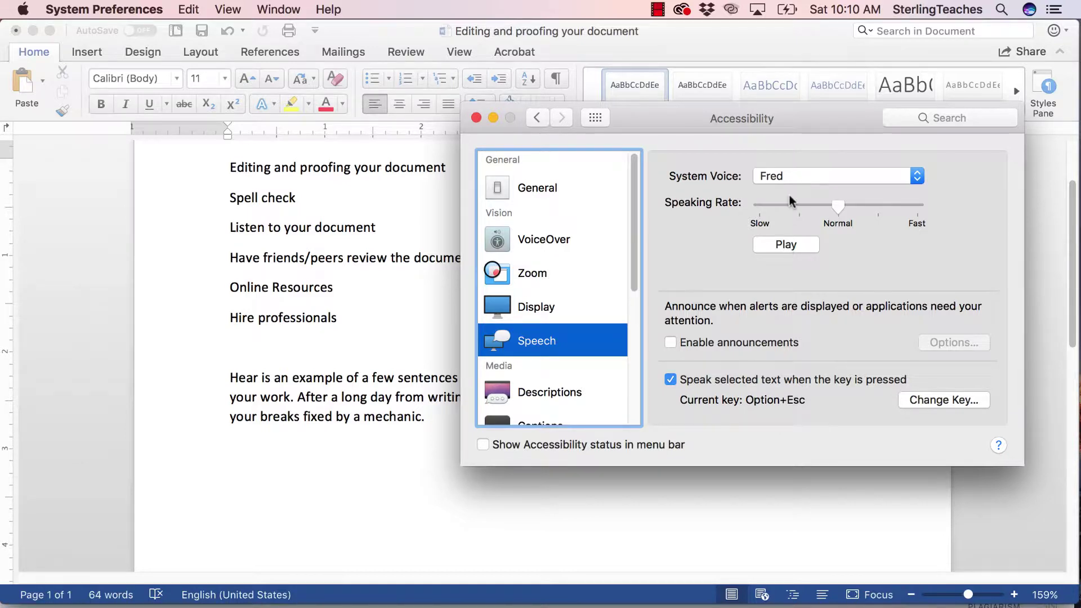
Switch back to the Word document and copy "Hear is an example of a few sentences to demonstrate the" from the sample paragraph
click(330, 397)
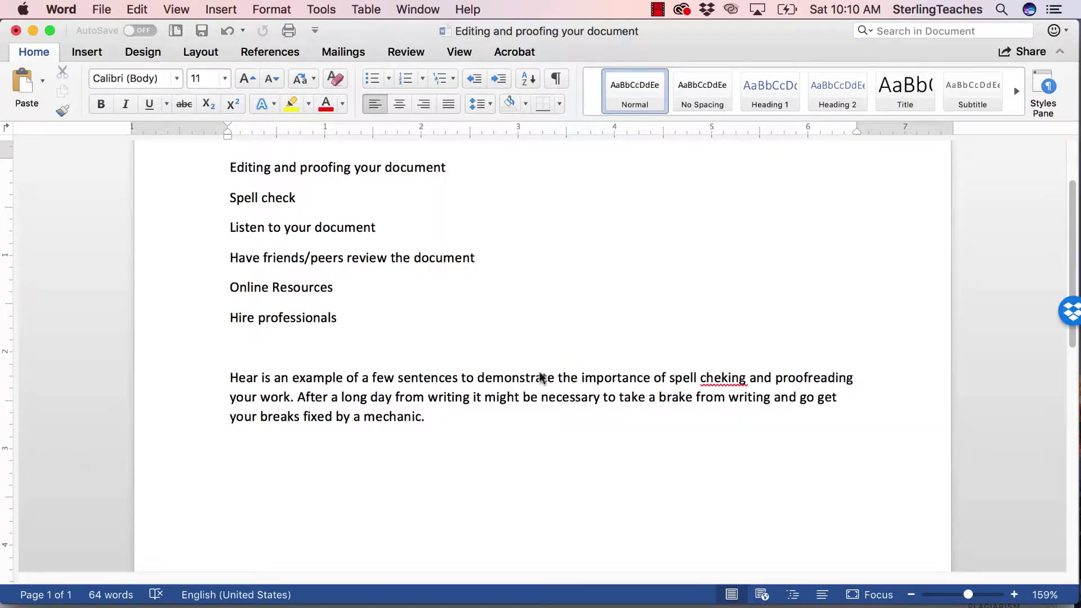
drag(582, 377, 212, 377)
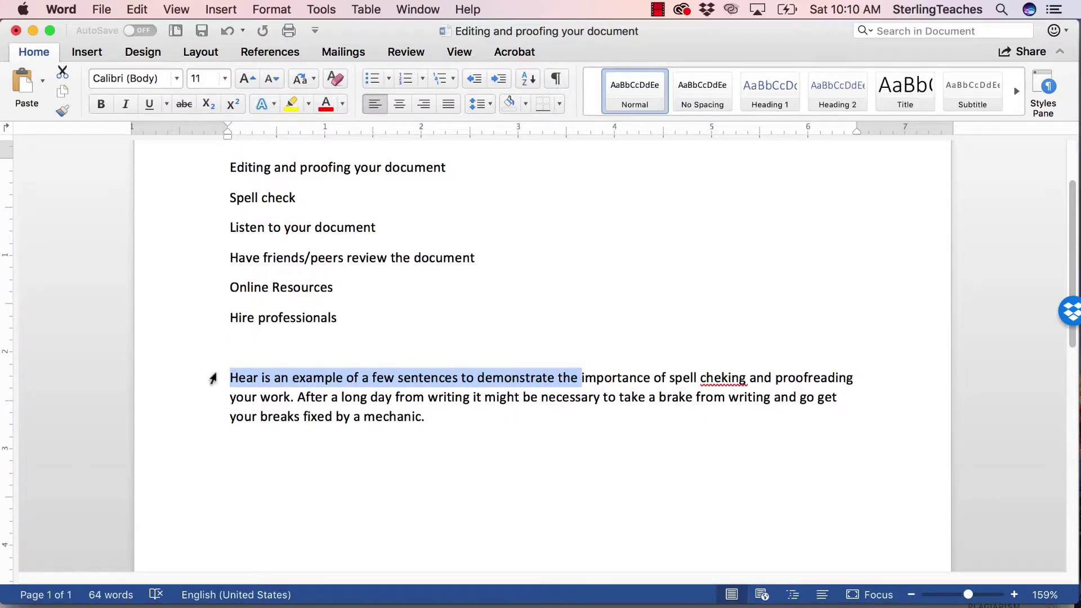
key(super+c)
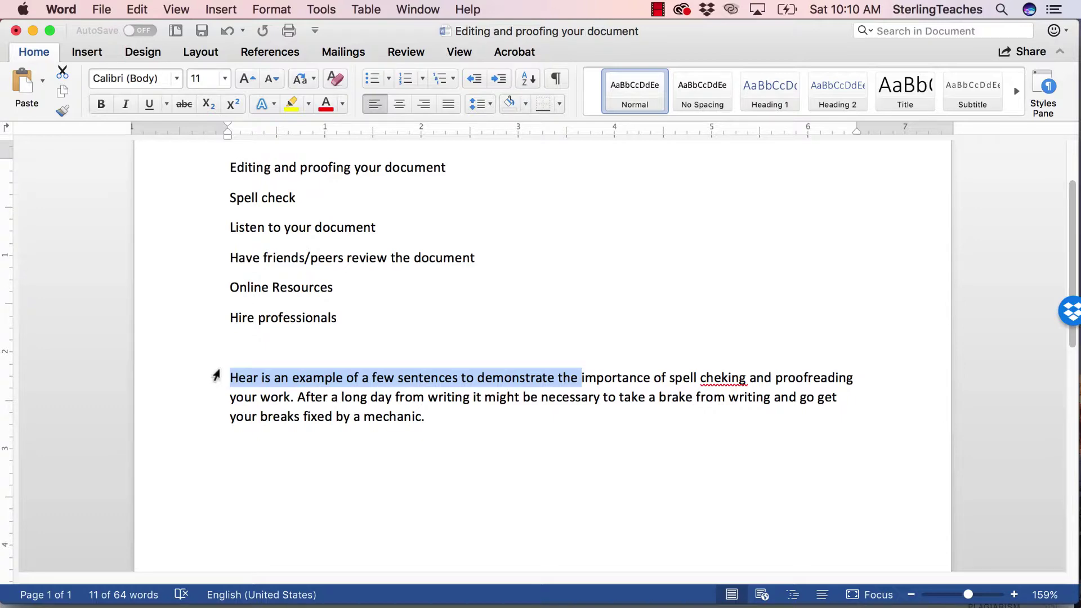
Switch to System Preferences, set the system voice to Alex, and return to the Word document
key(super+Tab)
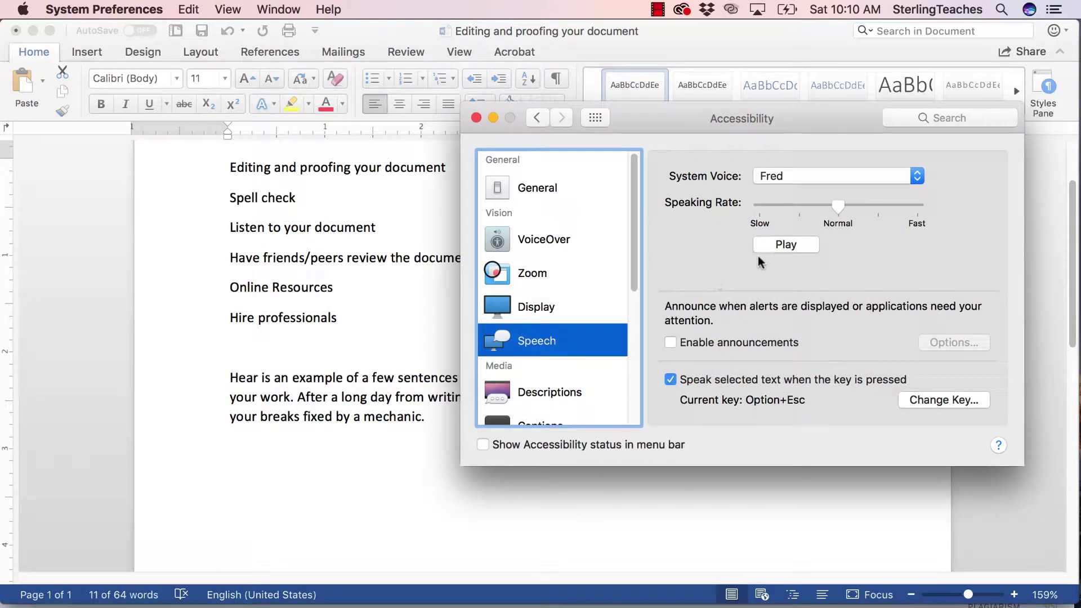
click(881, 179)
click(862, 176)
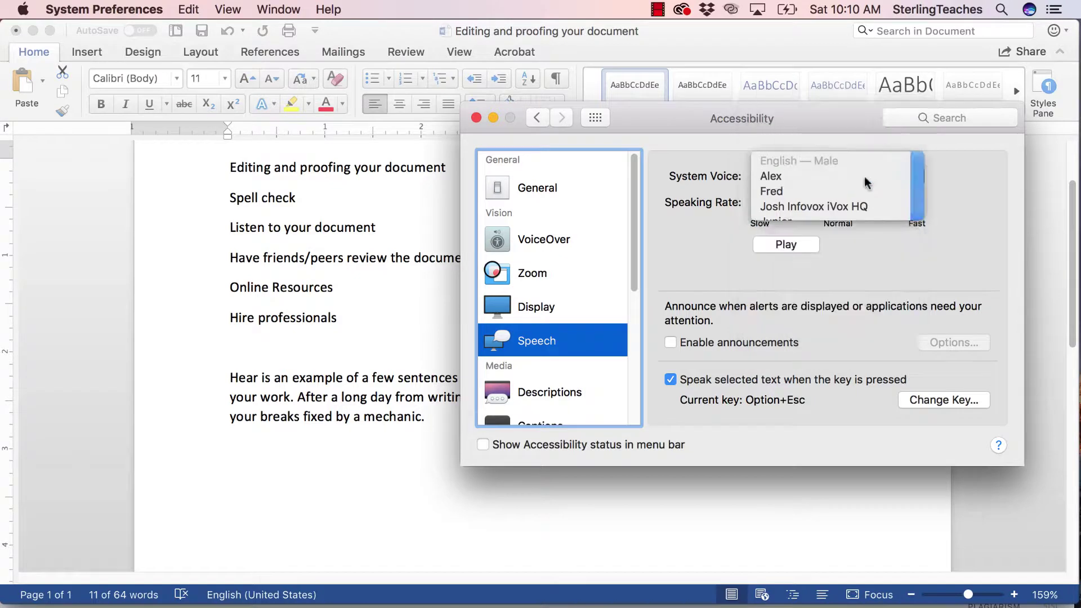
click(800, 245)
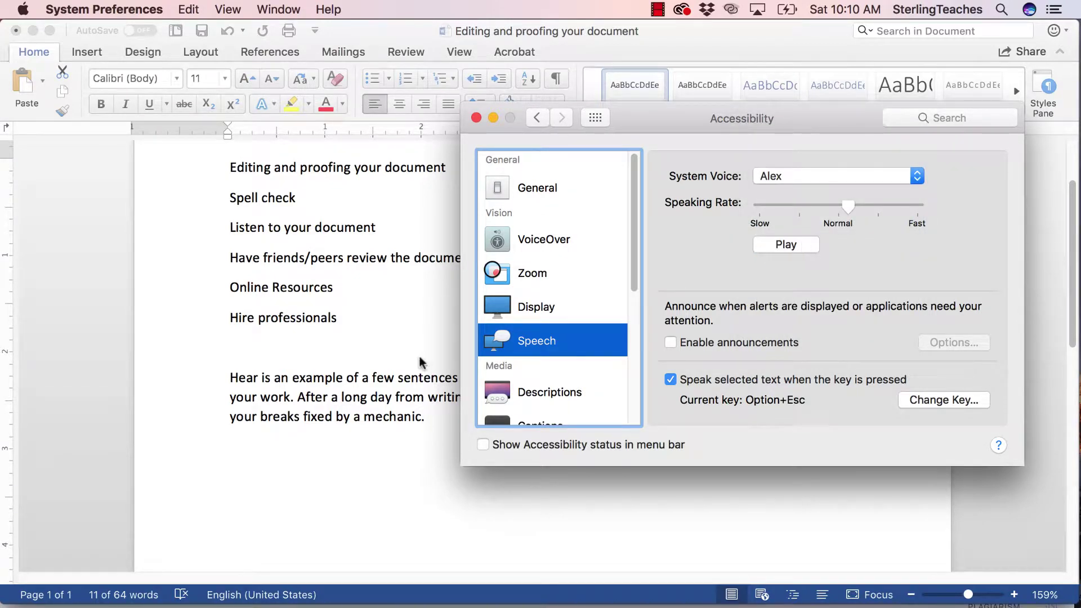
key(super+Tab)
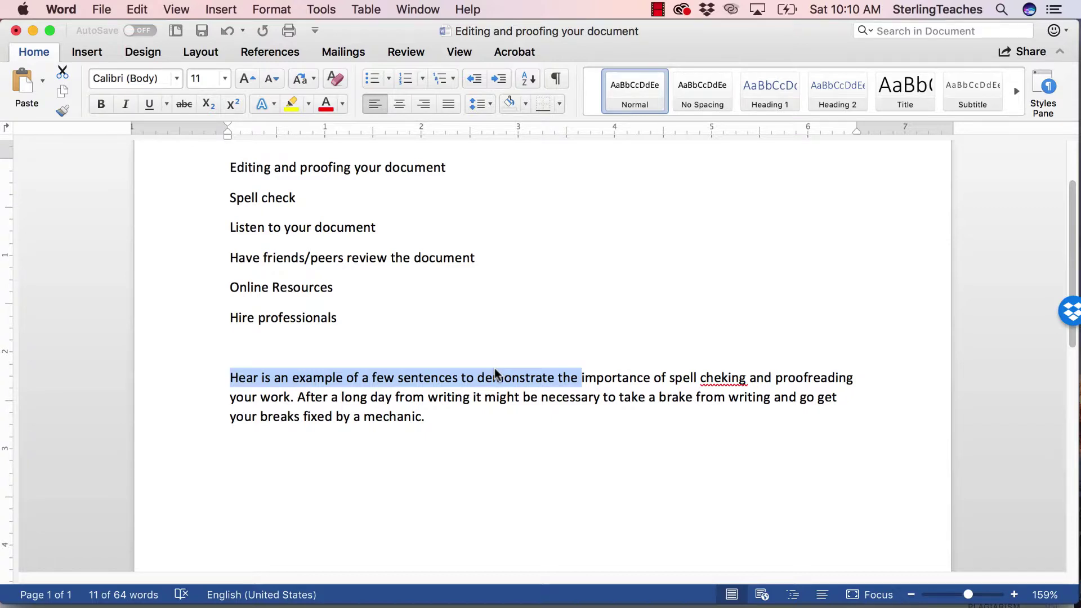
Raise the speaking rate to the mark midway between Normal and Fast in System Preferences and return to Word
key(super+Tab)
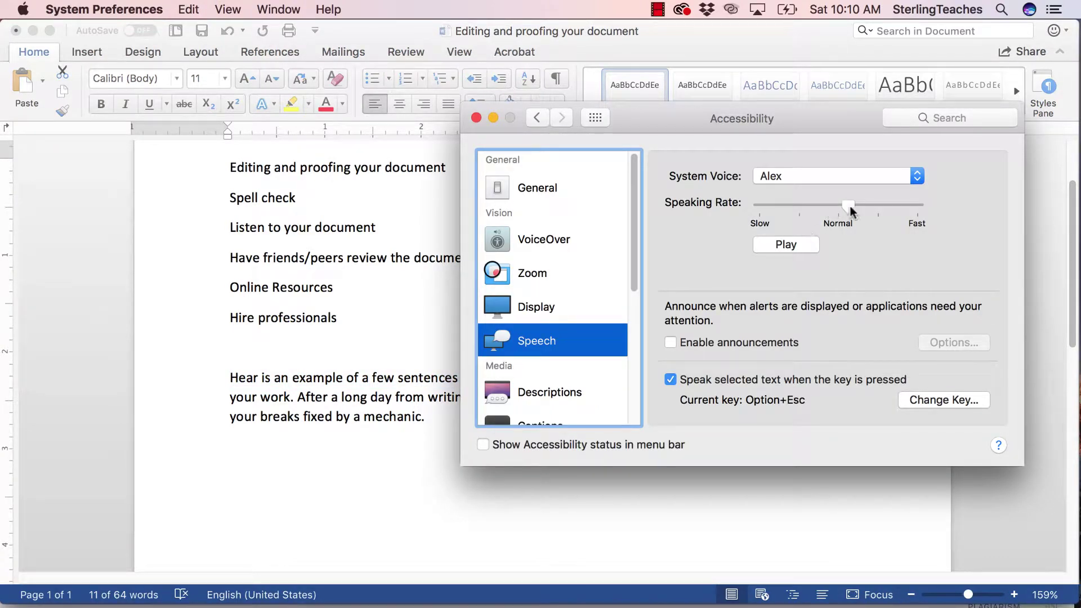
drag(849, 206, 878, 203)
key(super+Tab)
Select "Hear is an example of a few sentences to demonstrate" in the sample paragraph, and clear the selection
click(560, 380)
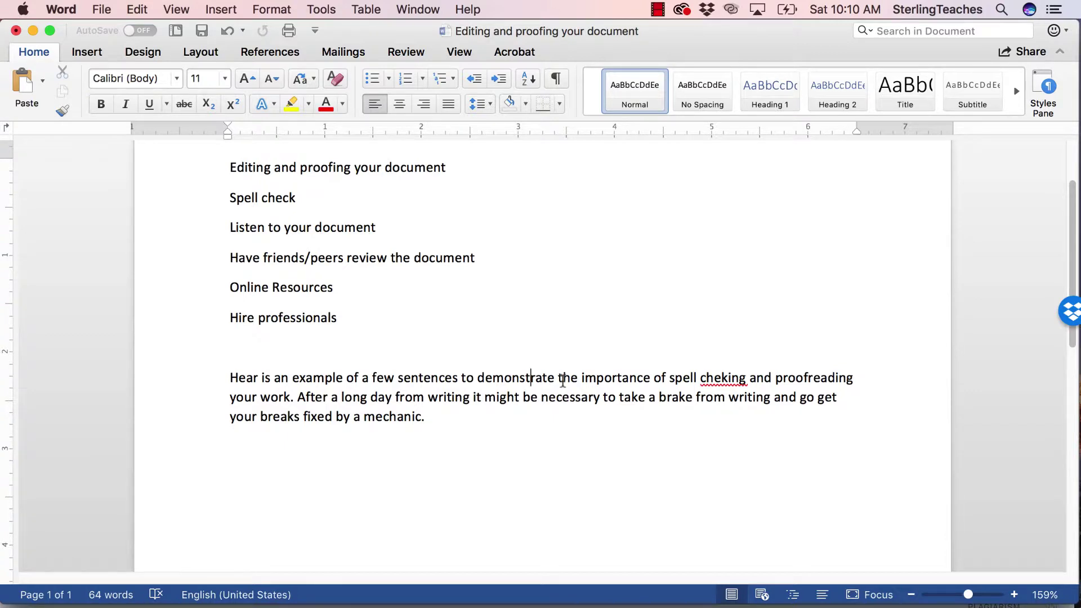
drag(559, 379, 234, 382)
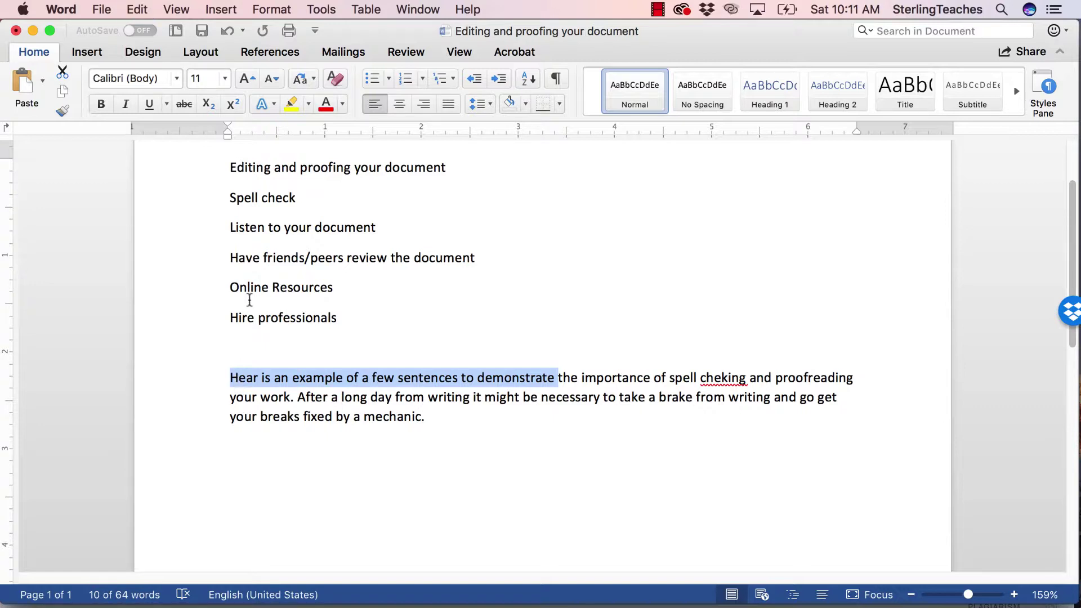
click(365, 377)
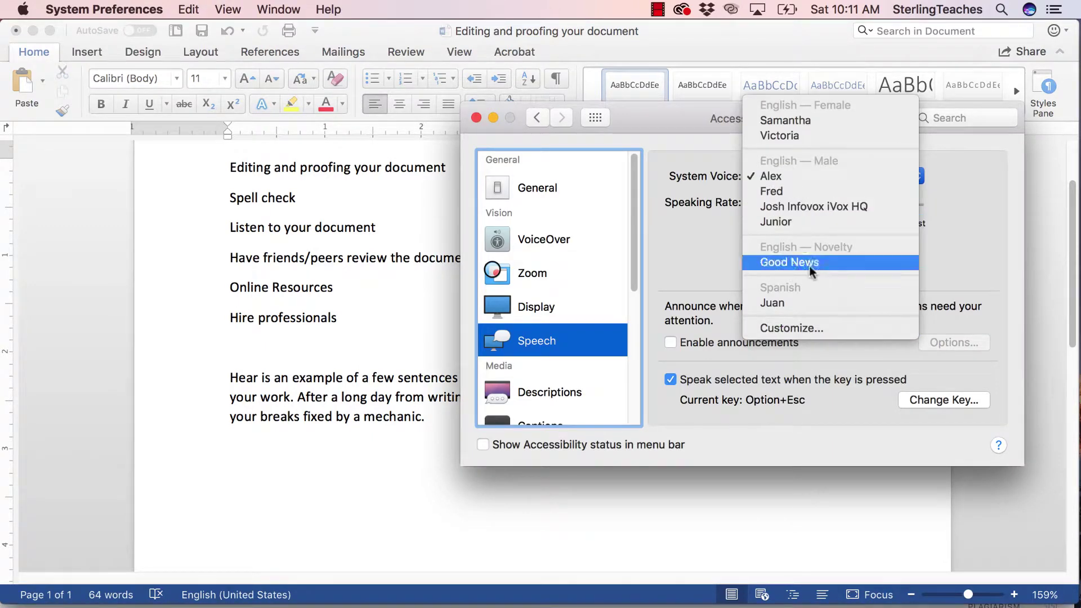
Open the system voice customization list and examine the voices offered for the different languages
click(825, 328)
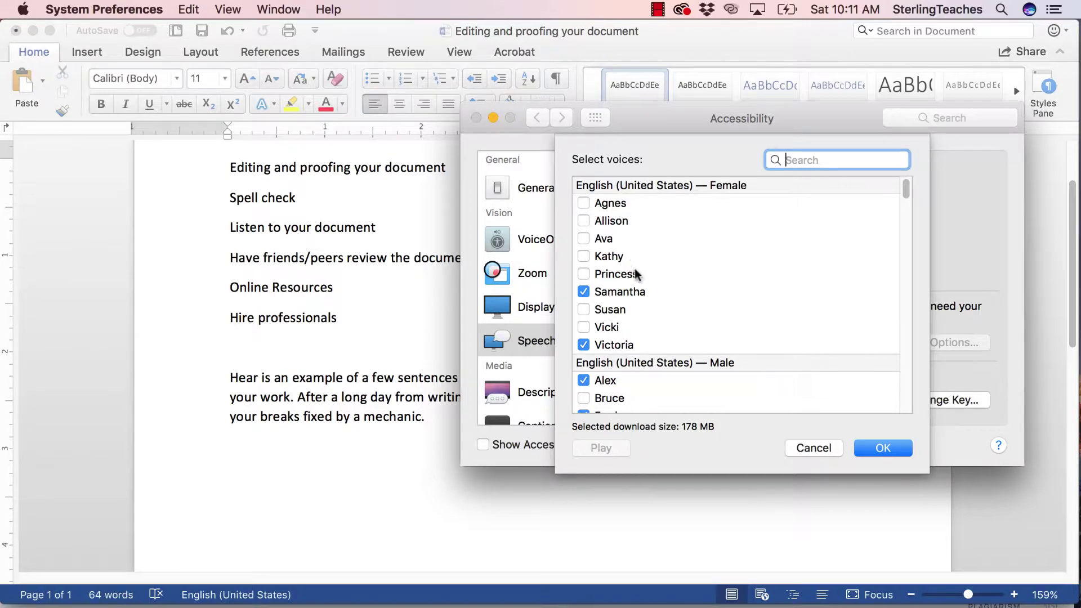
scroll(636, 281, down, 8)
scroll(641, 291, down, 10)
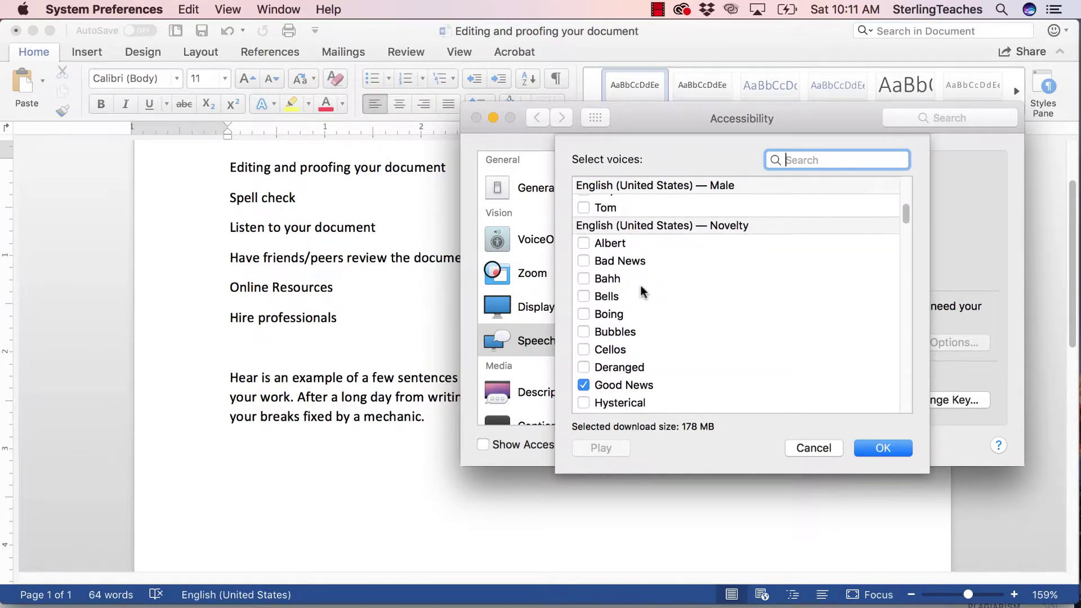
scroll(642, 291, down, 15)
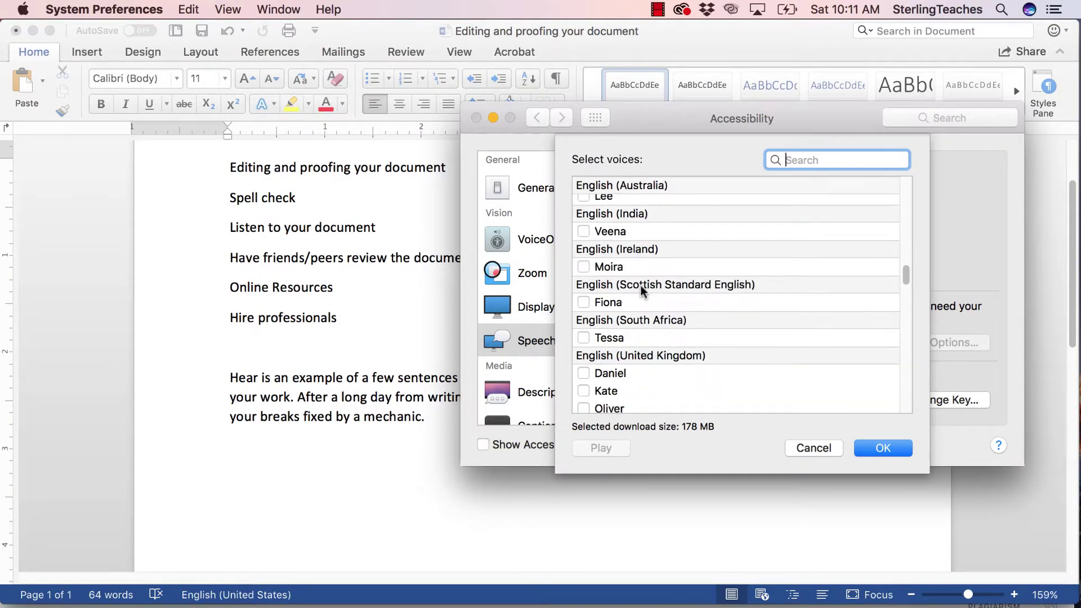
scroll(641, 291, down, 12)
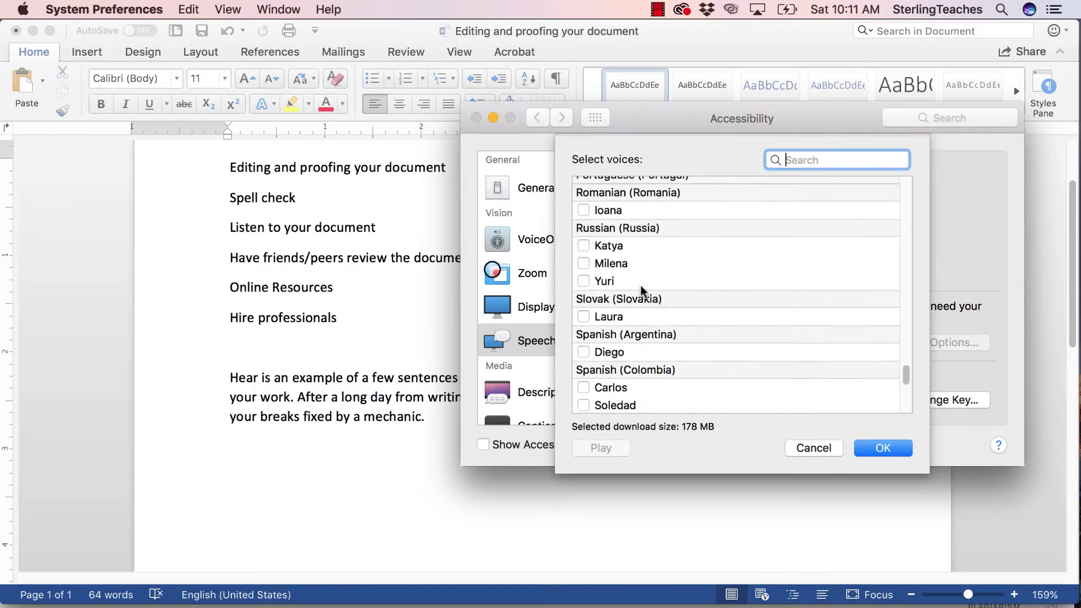
scroll(642, 290, up, 8)
scroll(641, 291, down, 5)
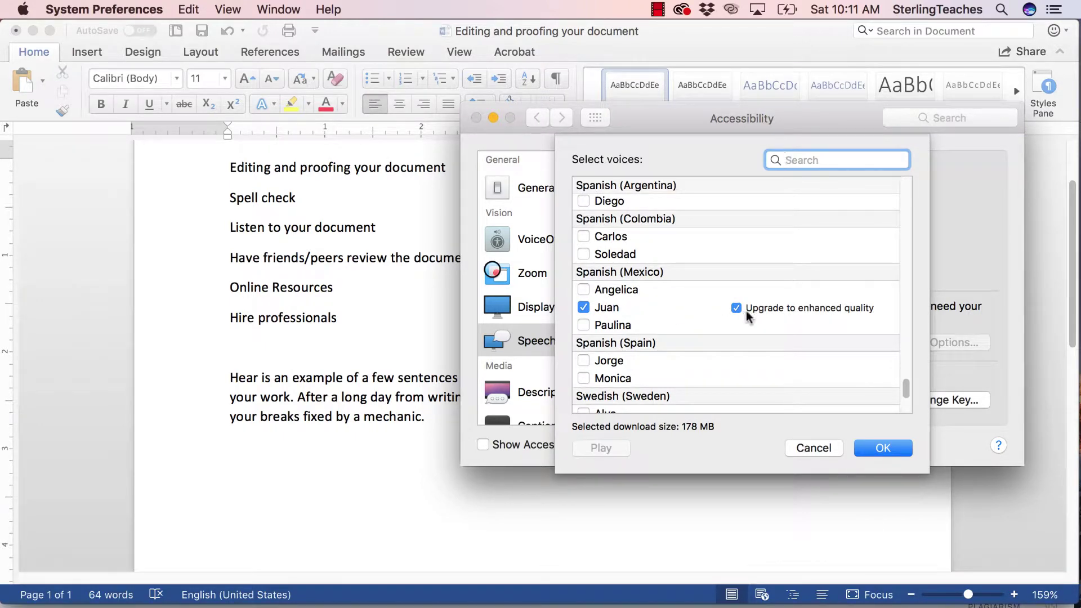
scroll(820, 323, up, 15)
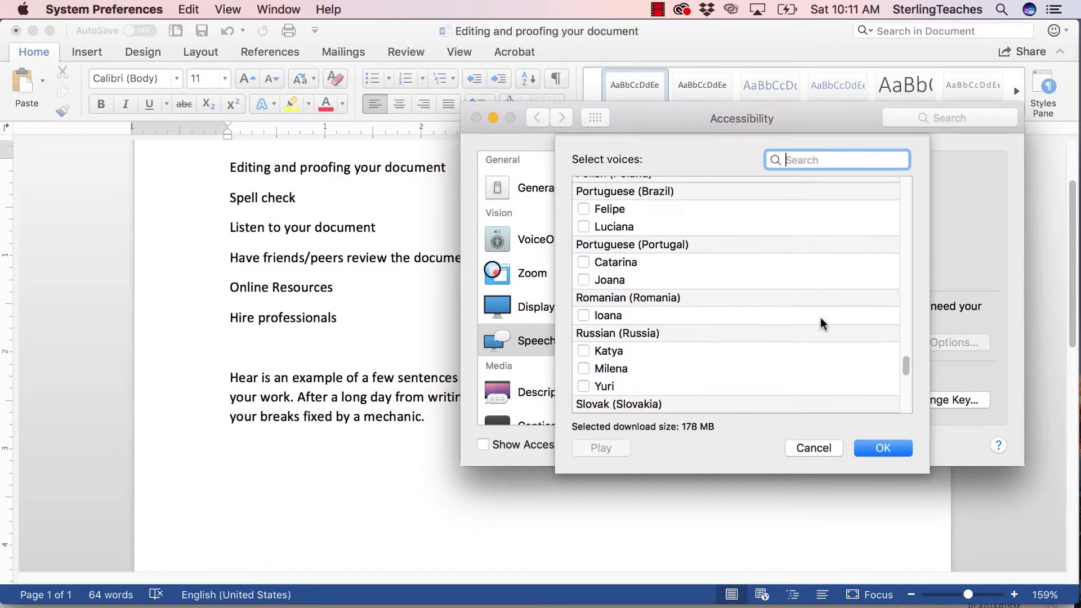
scroll(820, 324, up, 15)
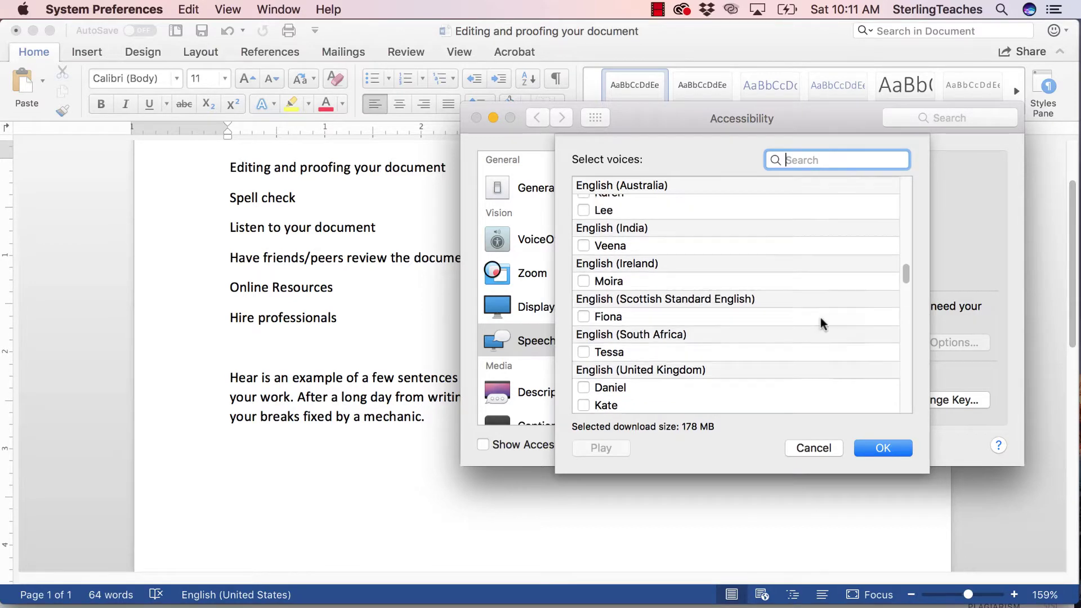
scroll(819, 323, up, 10)
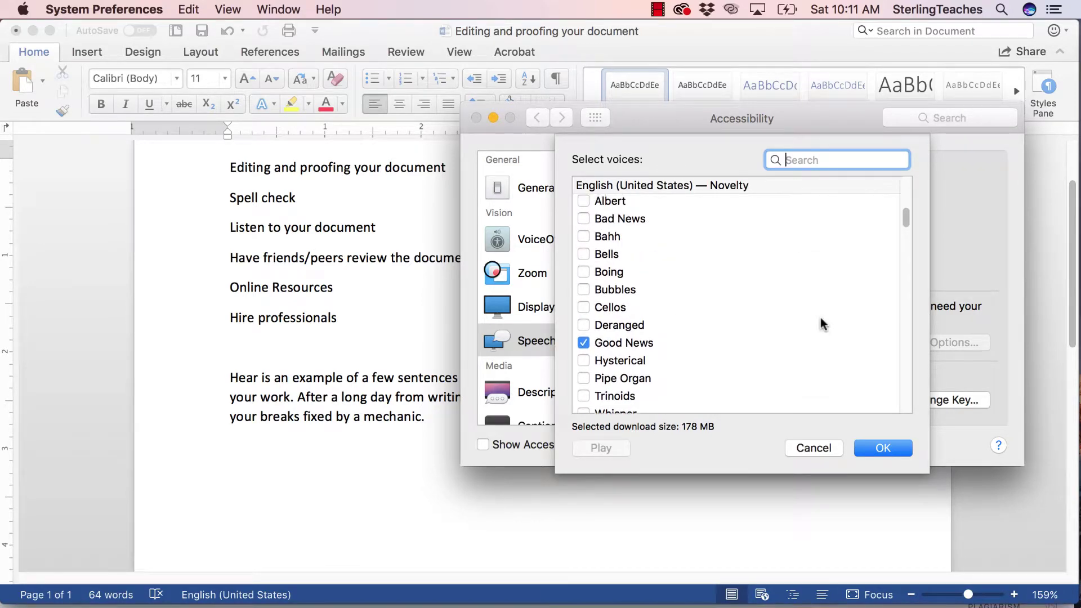
scroll(819, 318, up, 5)
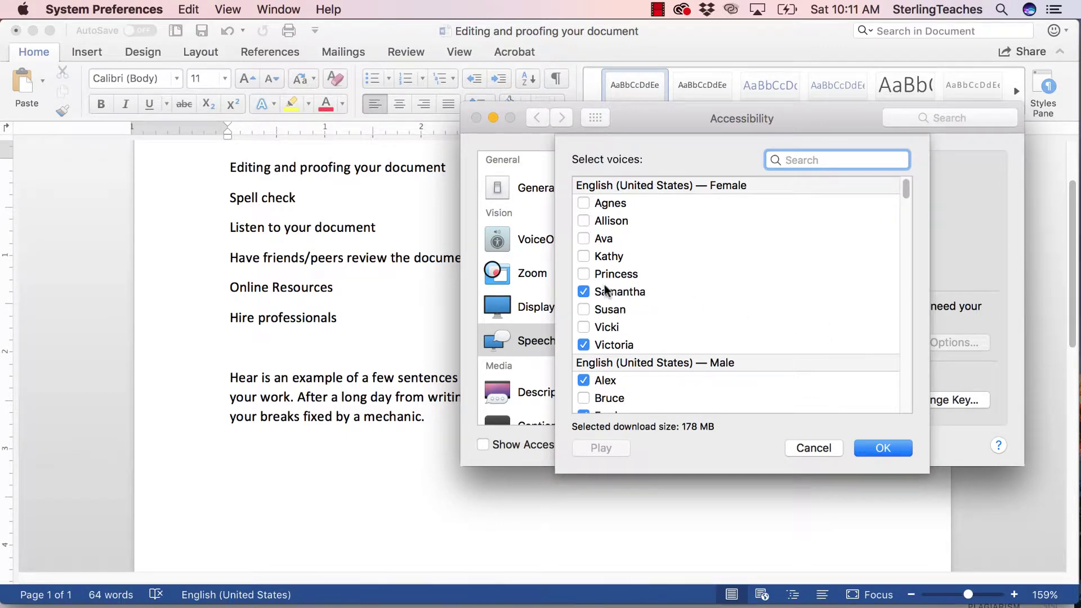
Toggle the Samantha voice off and back on, and confirm the voice selection
click(583, 292)
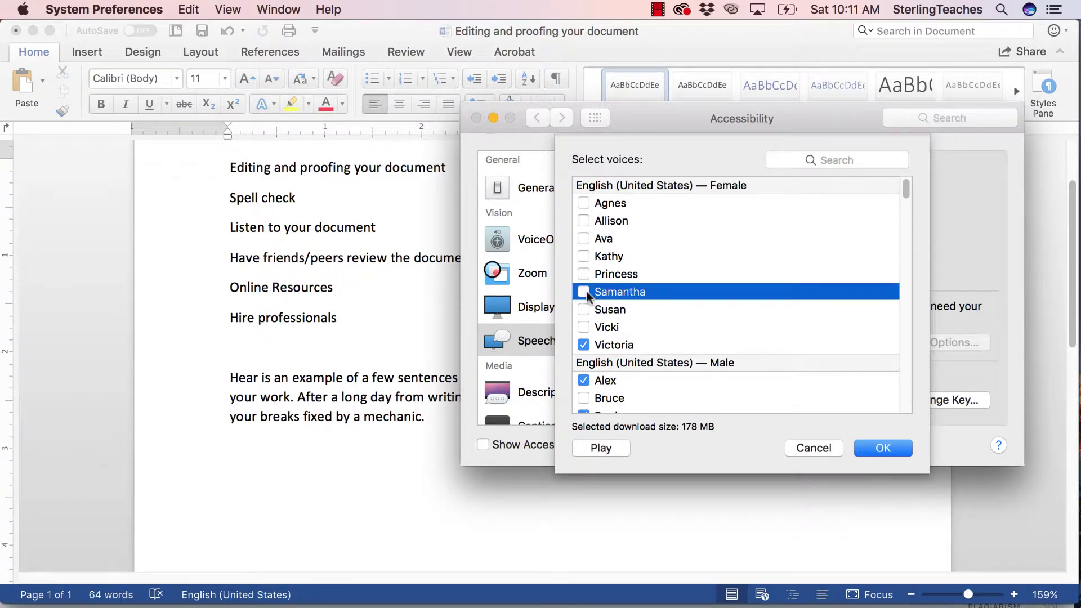
click(583, 292)
scroll(708, 311, down, 1)
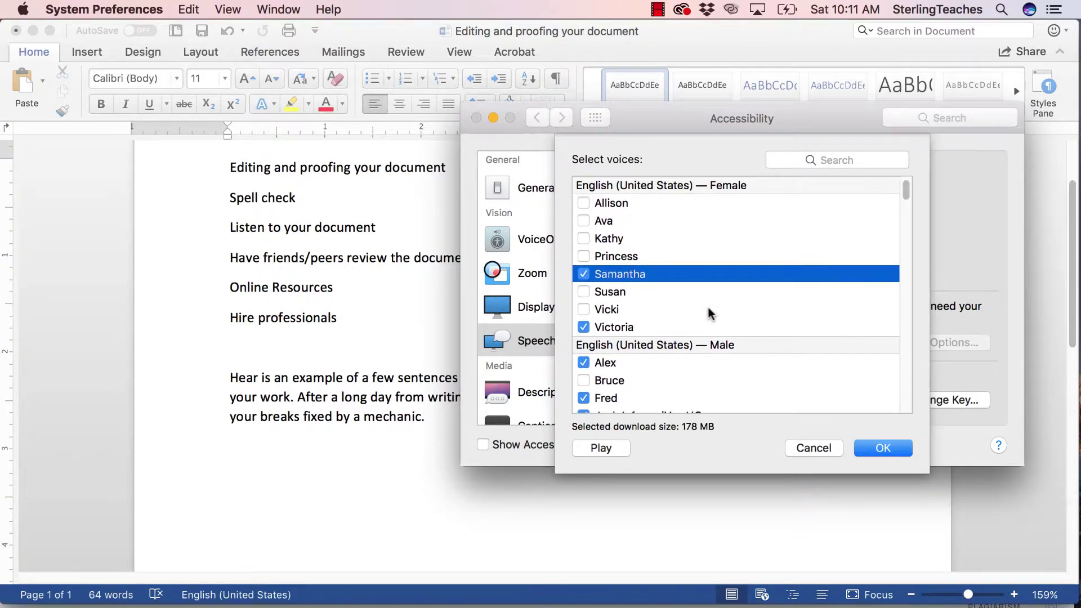
scroll(708, 312, down, 5)
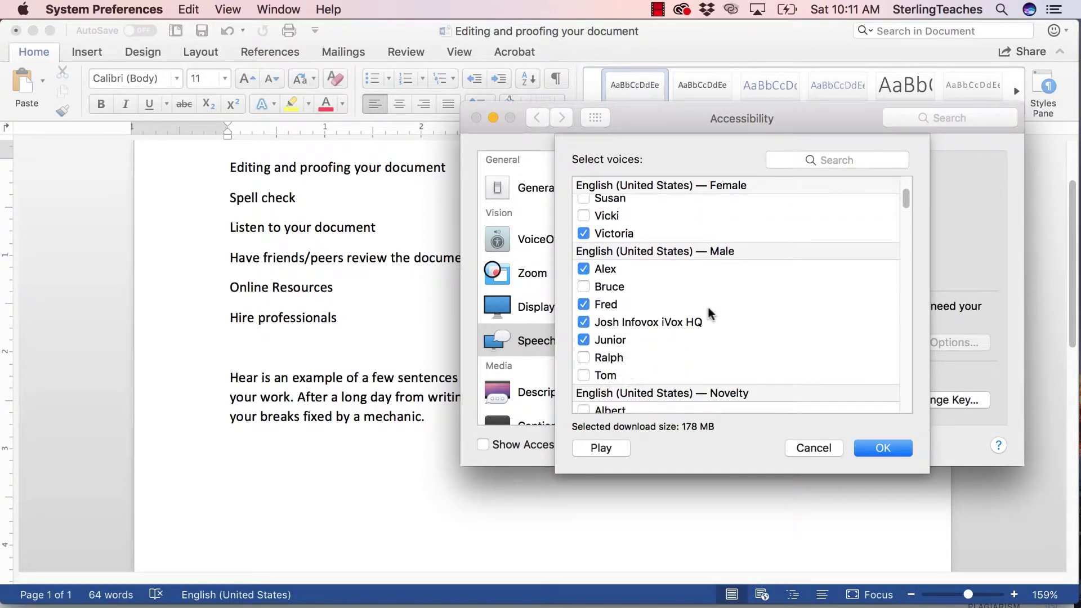
click(883, 448)
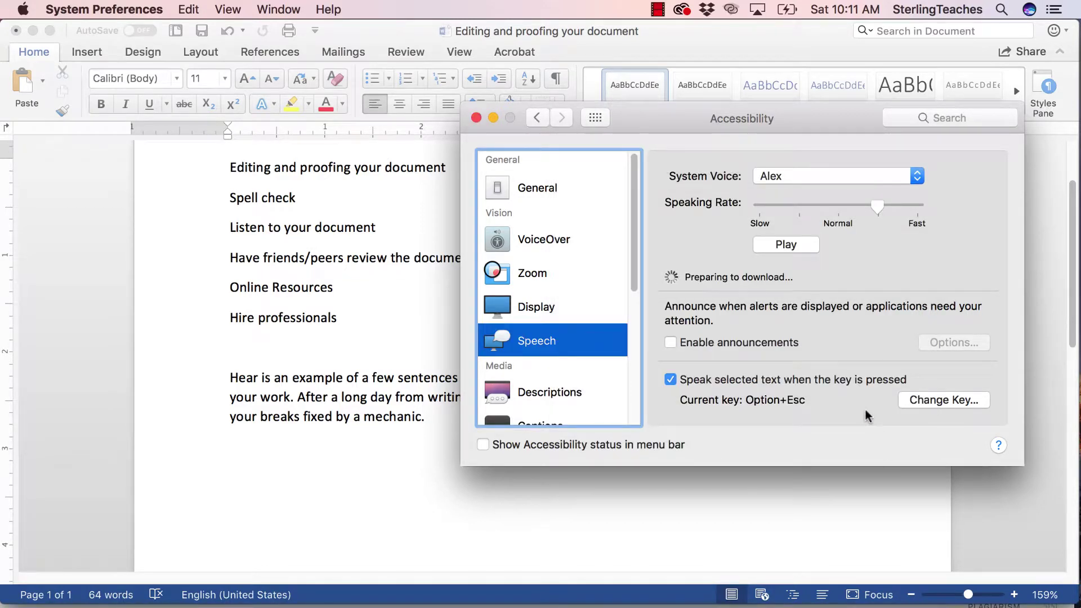
Set the speaking rate to Normal and close System Preferences
drag(876, 206, 827, 207)
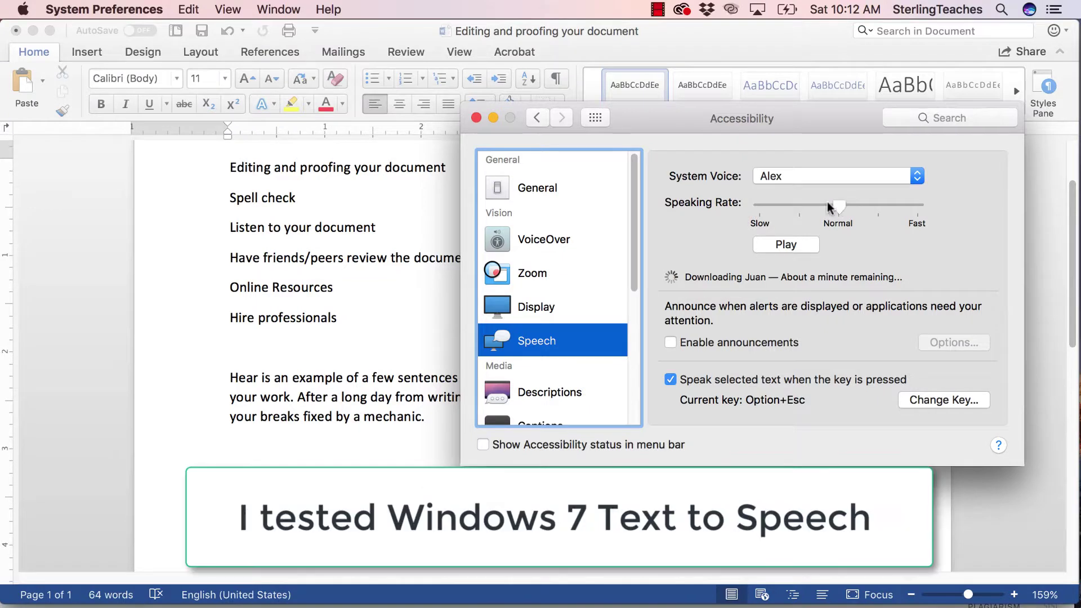
click(475, 118)
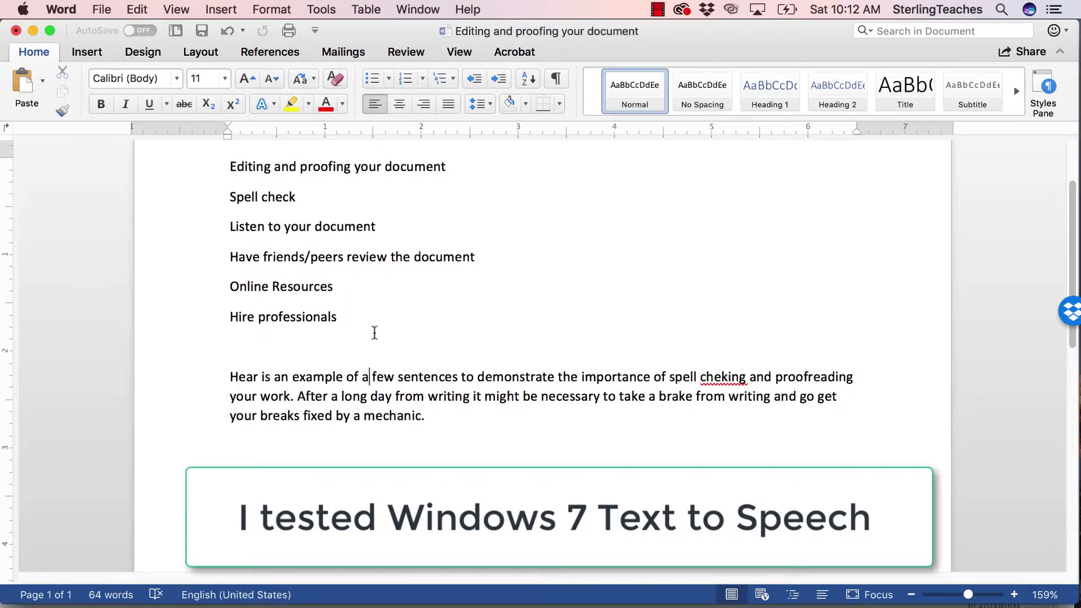
Copy the whole sample paragraph from "Hear is an example" to "fixed by a mechanic." in the Word document
scroll(374, 332, up, 1)
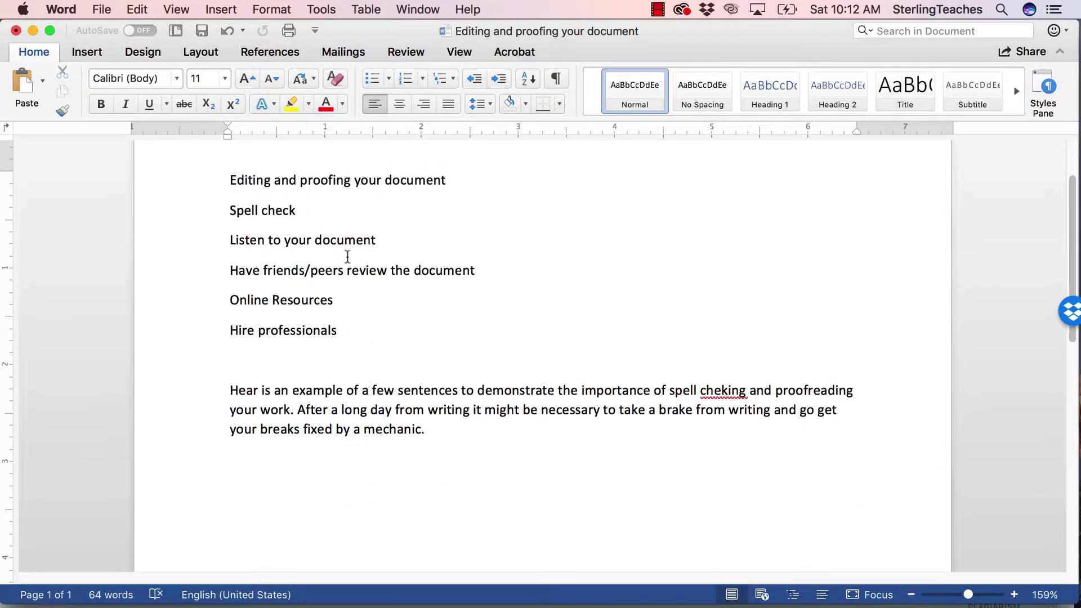
click(474, 271)
drag(447, 438, 239, 394)
key(super+c)
Switch to Chrome and paste the copied paragraph into the "Test Spell Check" Google Docs document
key(super+Tab)
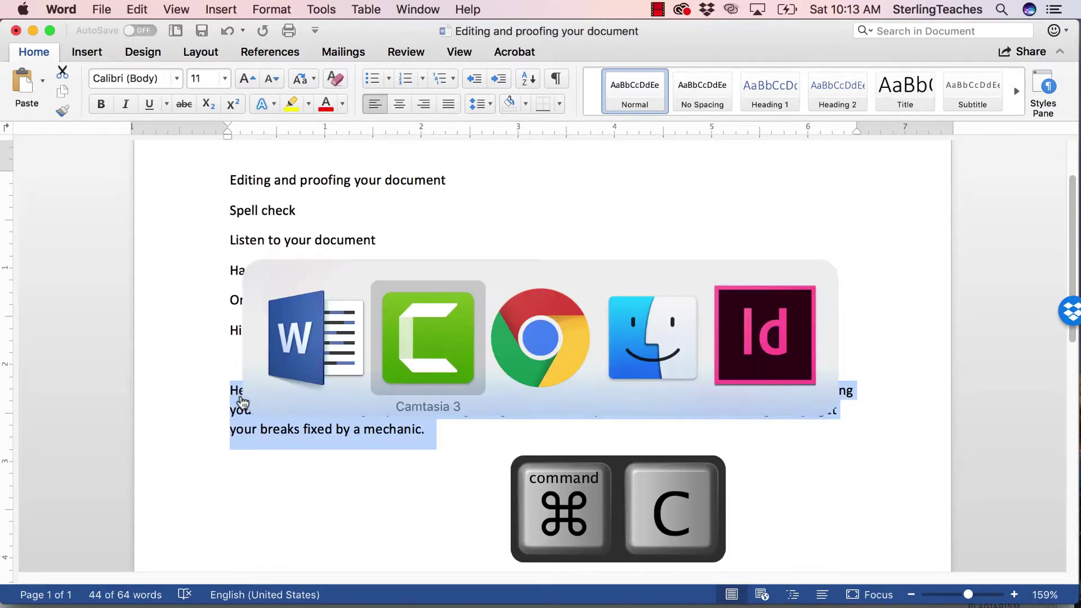
key(super+Tab)
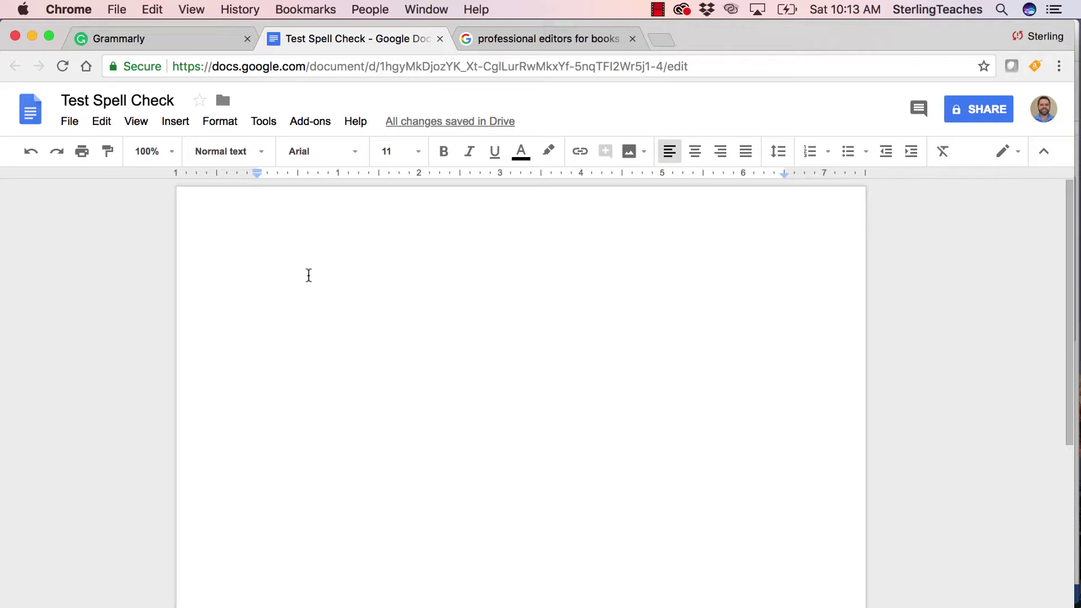
key(super+v)
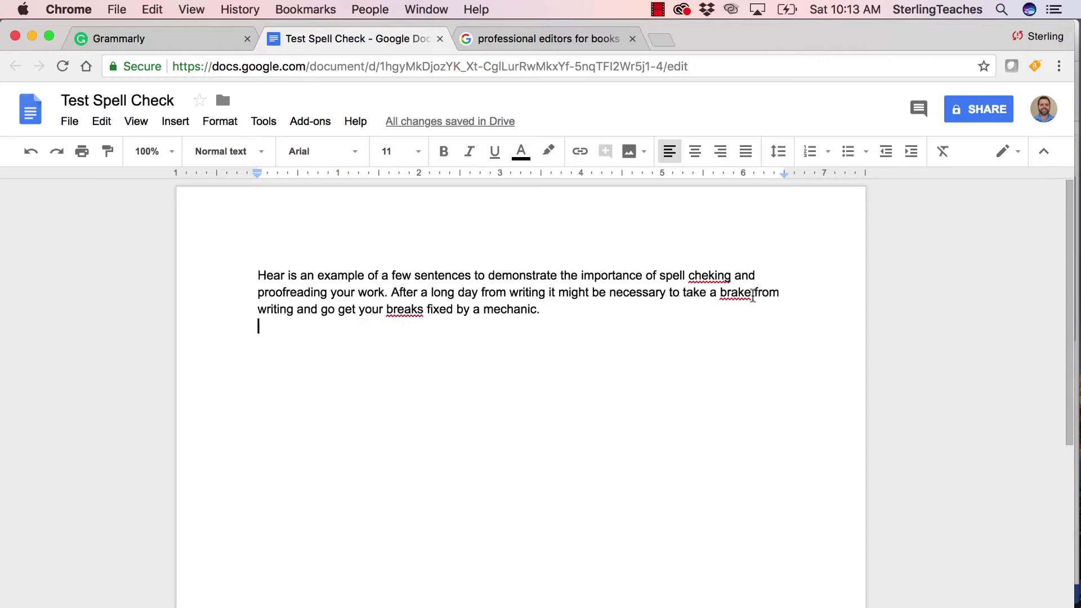
Replace "brake" with "break" and "breaks" with "brakes" using the spelling suggestions
right_click(738, 291)
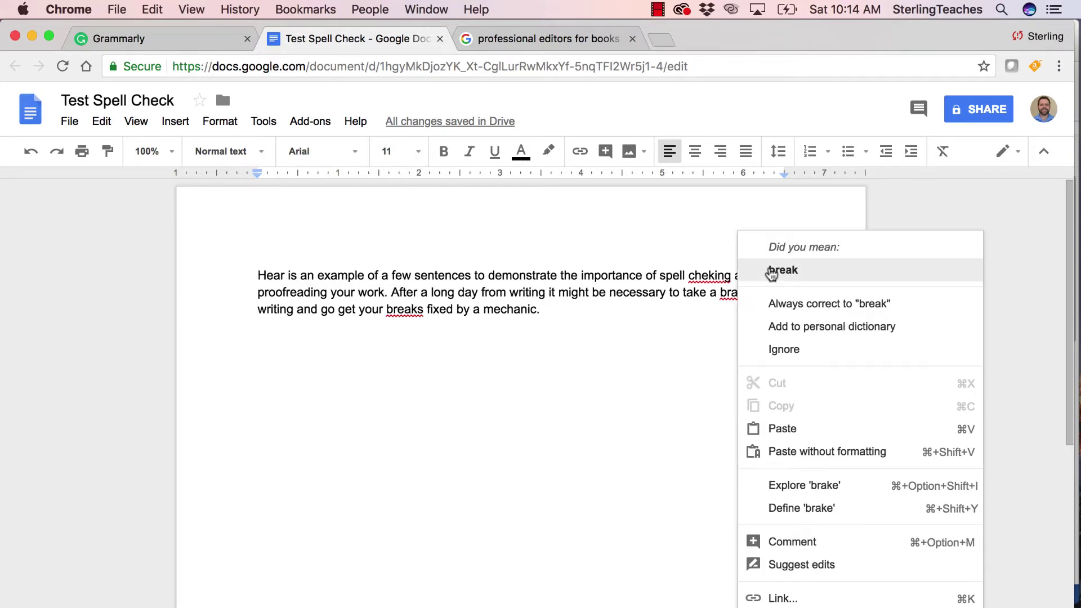
click(770, 268)
right_click(411, 309)
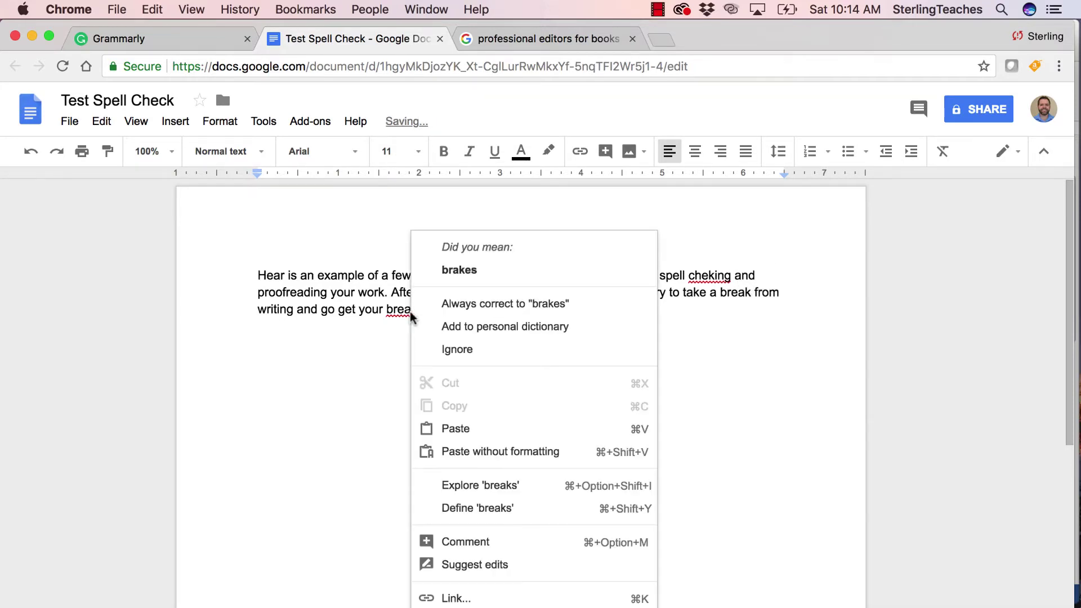
click(485, 271)
click(500, 311)
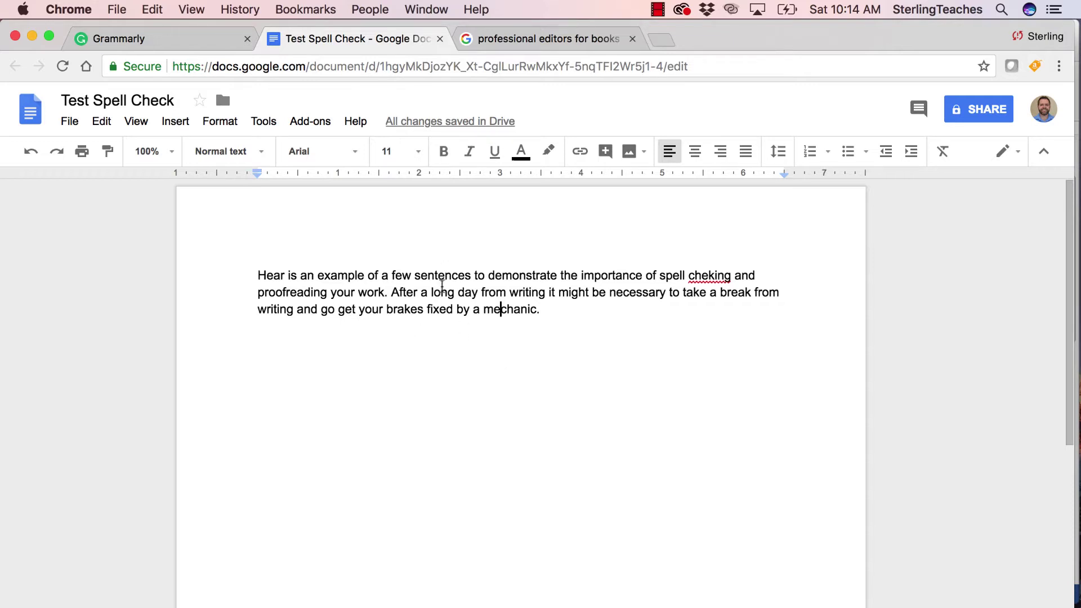
Paste the sample paragraph into the body of the untitled Grammarly document
click(207, 41)
click(381, 363)
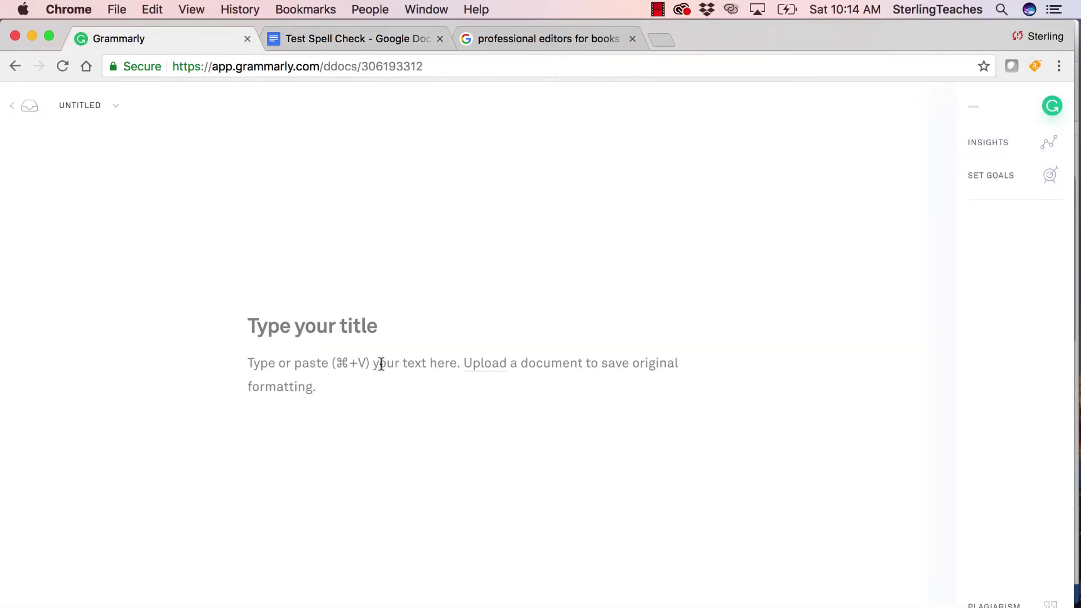
key(super+v)
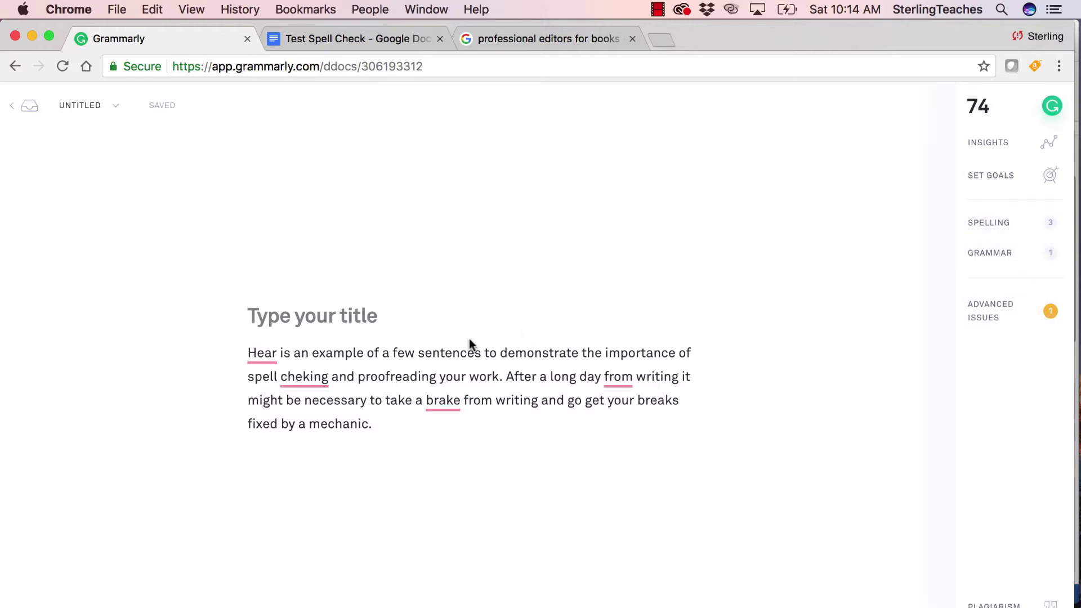
Accept Grammarly's corrections of "Hear" to "Here" and "cheking" to "checking"
click(259, 358)
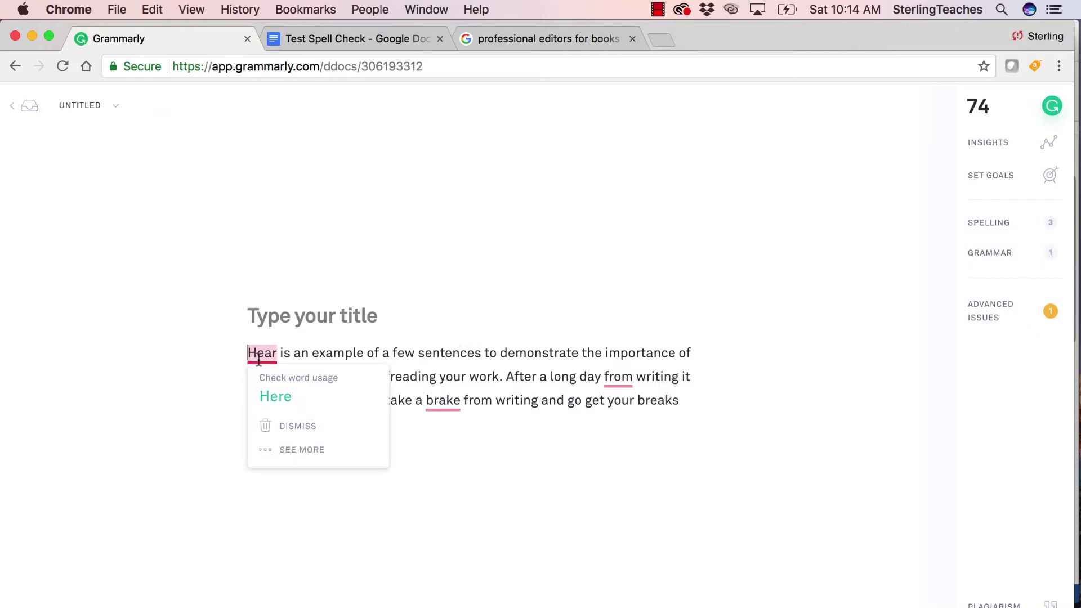
click(270, 407)
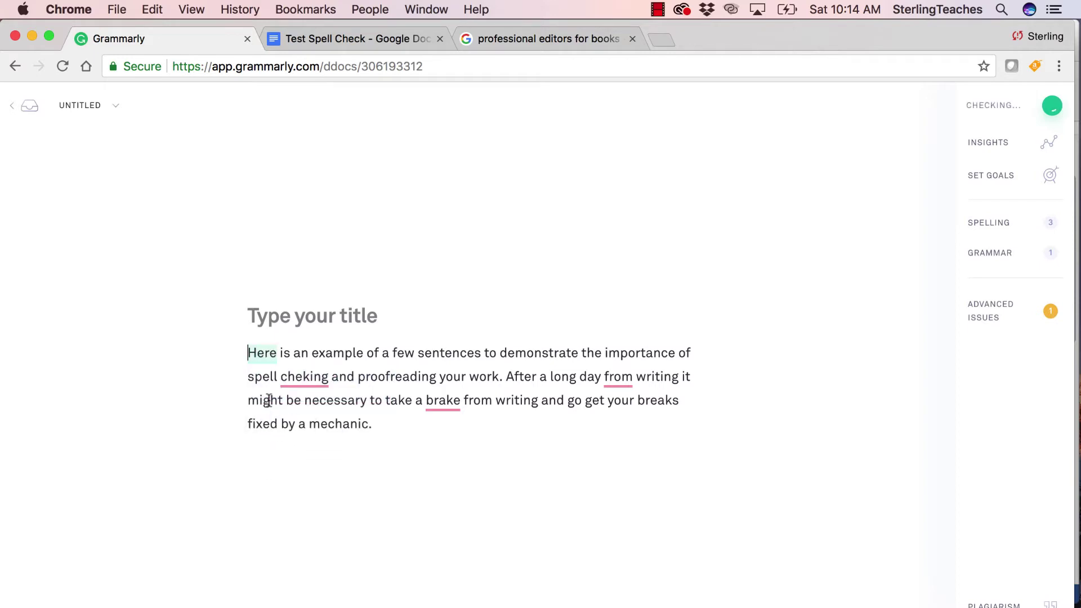
click(309, 377)
click(316, 403)
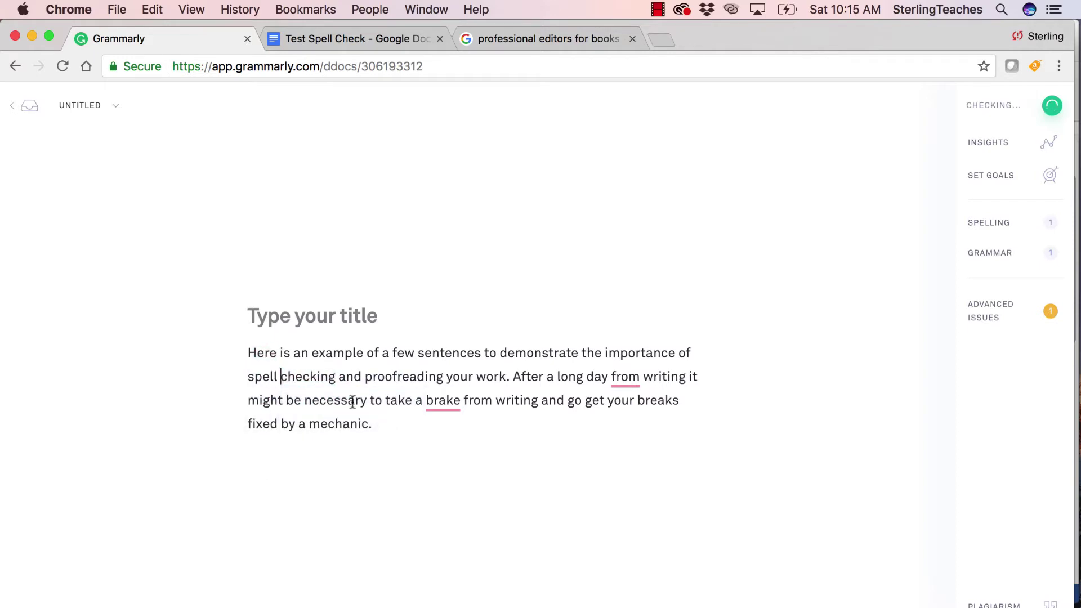
Accept Grammarly's corrections of "from" to "of" before "writing it" and "brake" to "break"
mouse_move(632, 375)
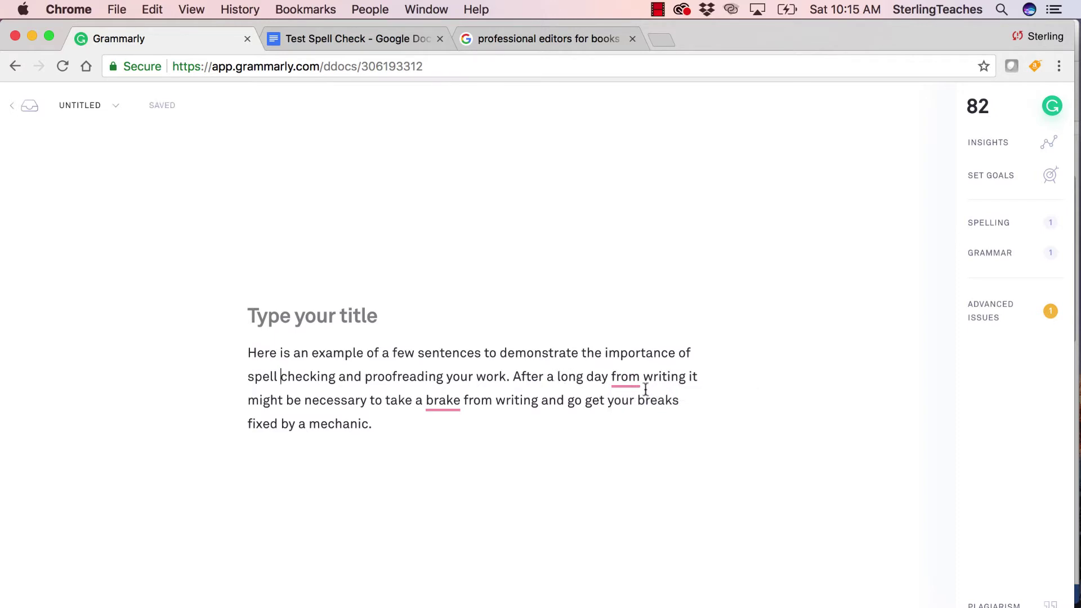
click(624, 377)
mouse_move(626, 388)
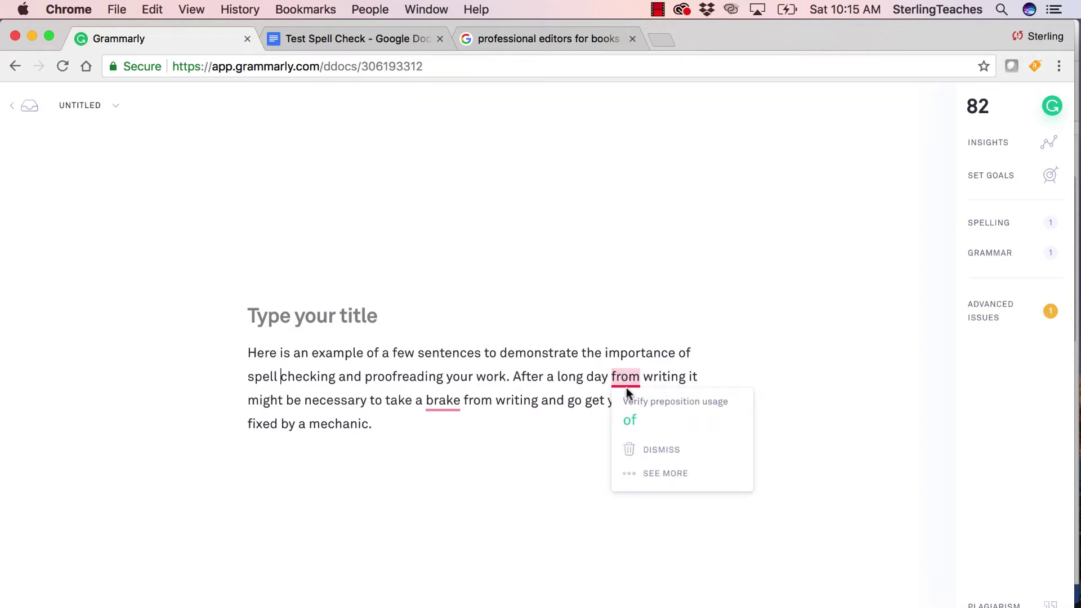
click(636, 419)
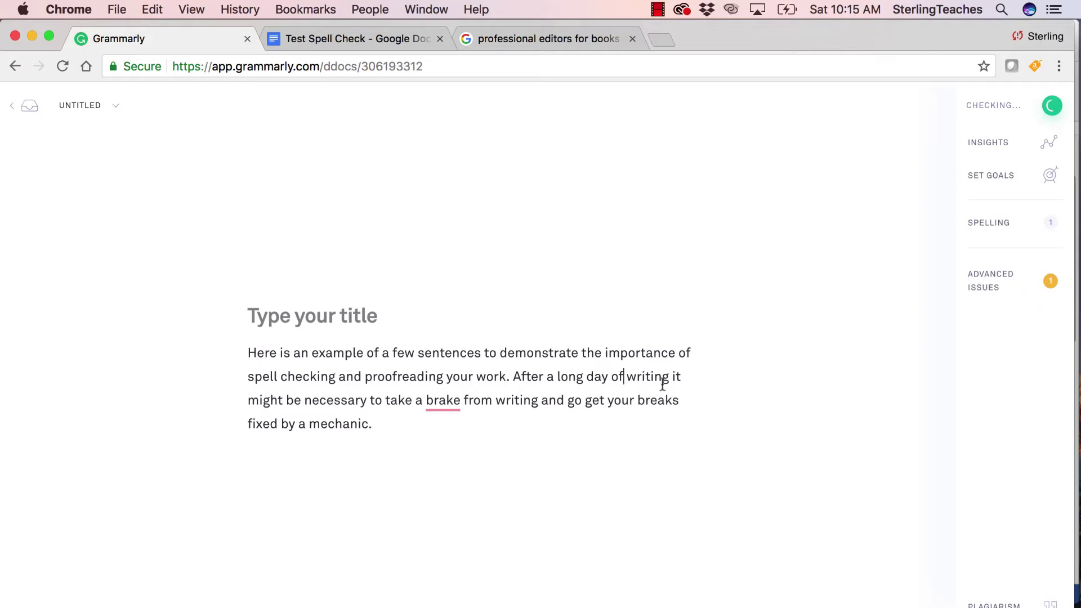
mouse_move(450, 405)
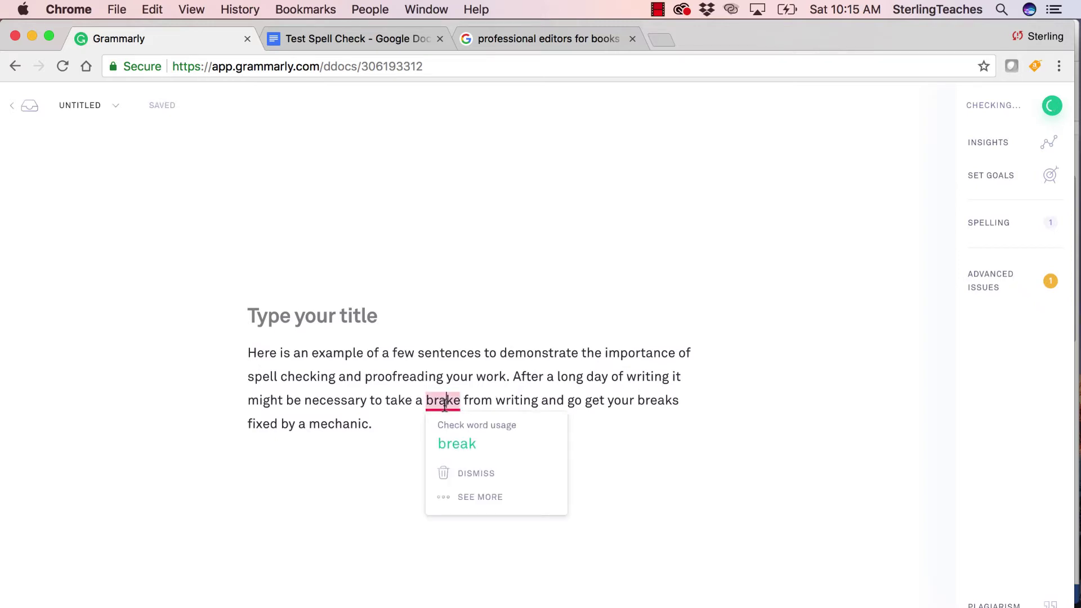
click(468, 445)
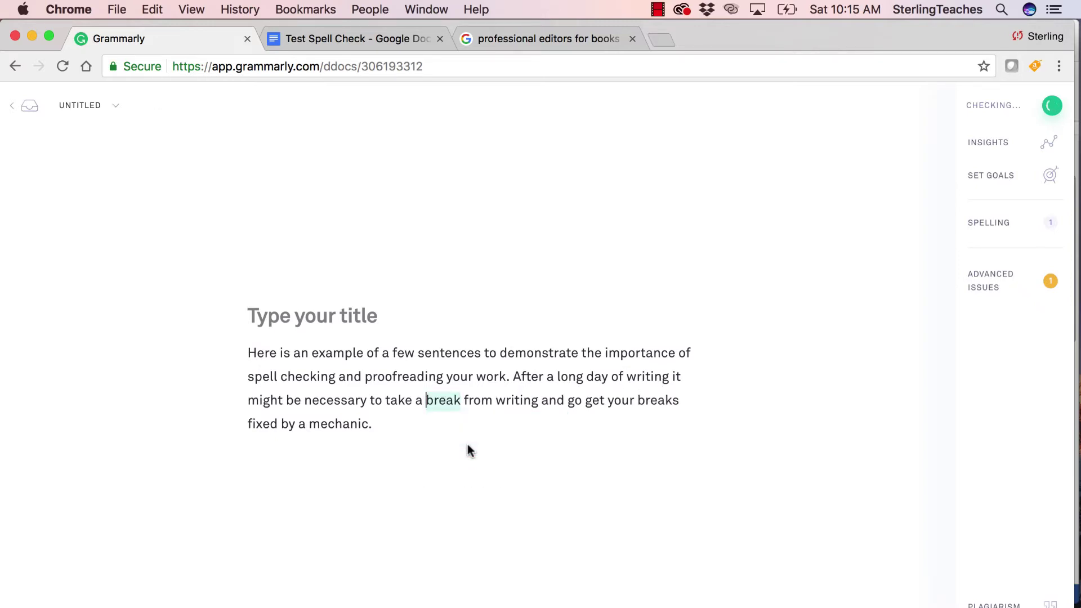
Replace the word "breaks" with "brakes" in the last sentence of the Grammarly document
double_click(658, 400)
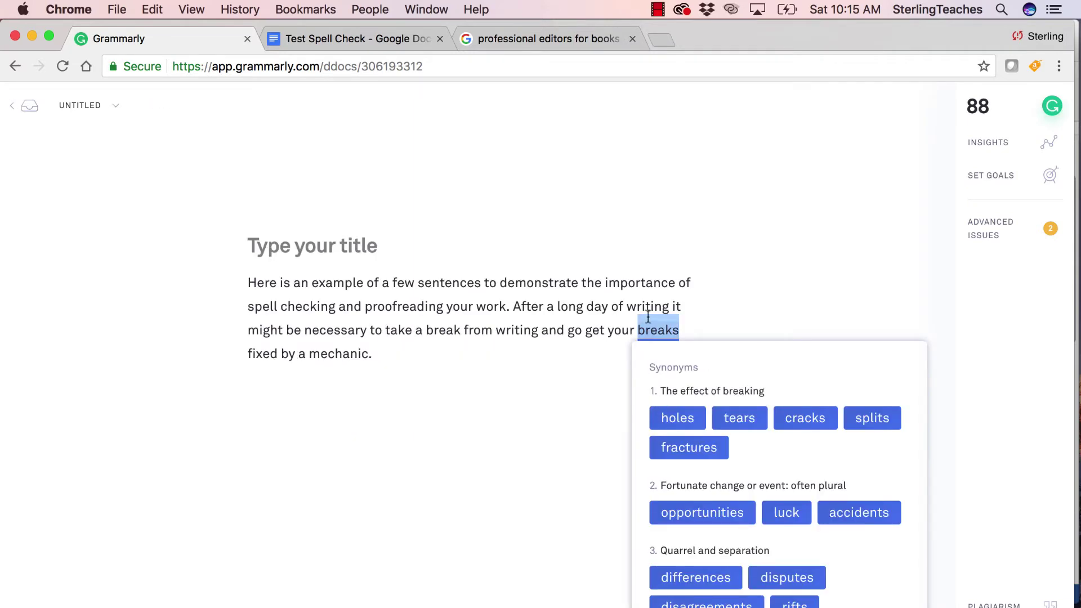
drag(681, 330, 639, 332)
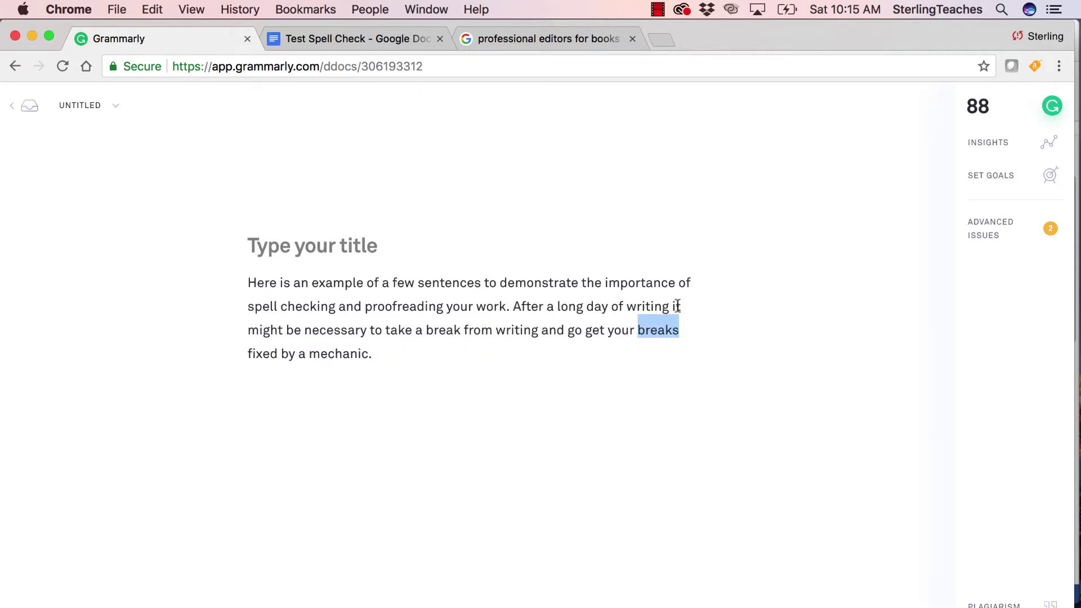
text(brakes)
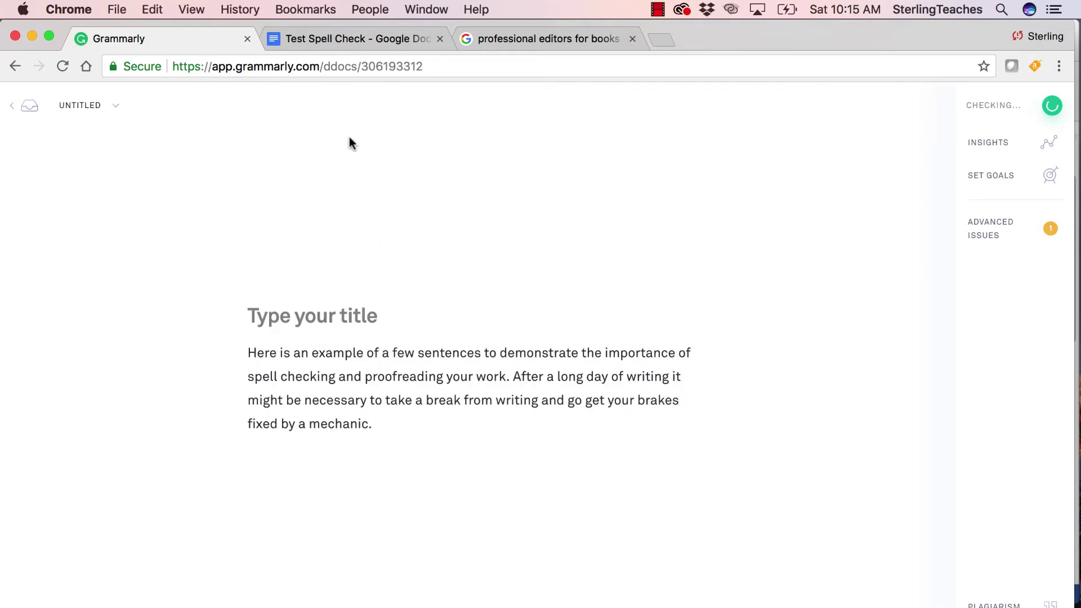
Switch to Word and highlight the "Hire professionals" line to point it out, then clear the selection
key(super+Tab)
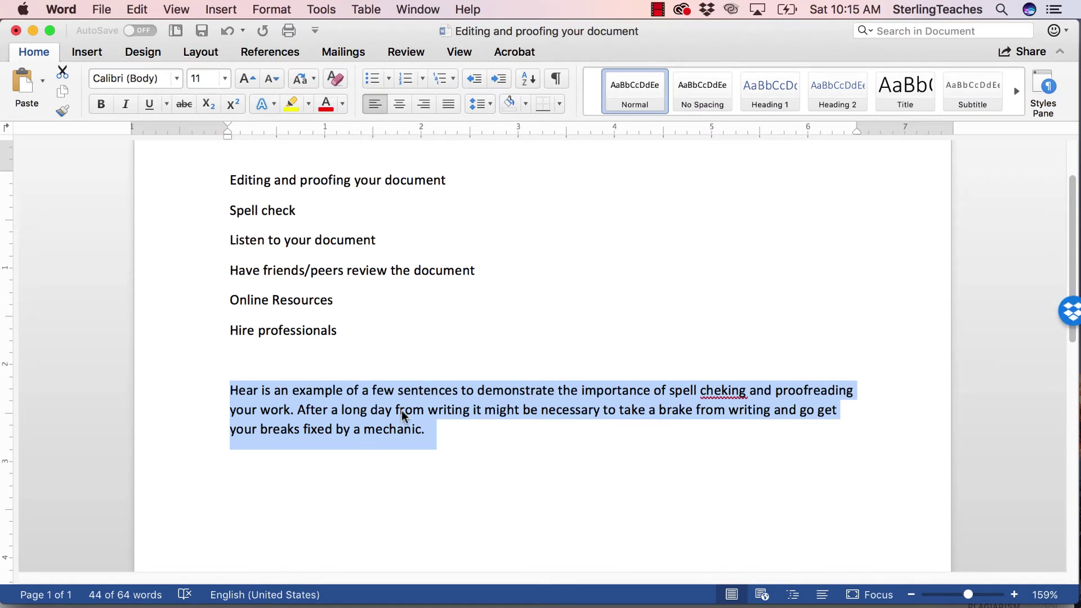
click(369, 345)
drag(373, 336, 249, 321)
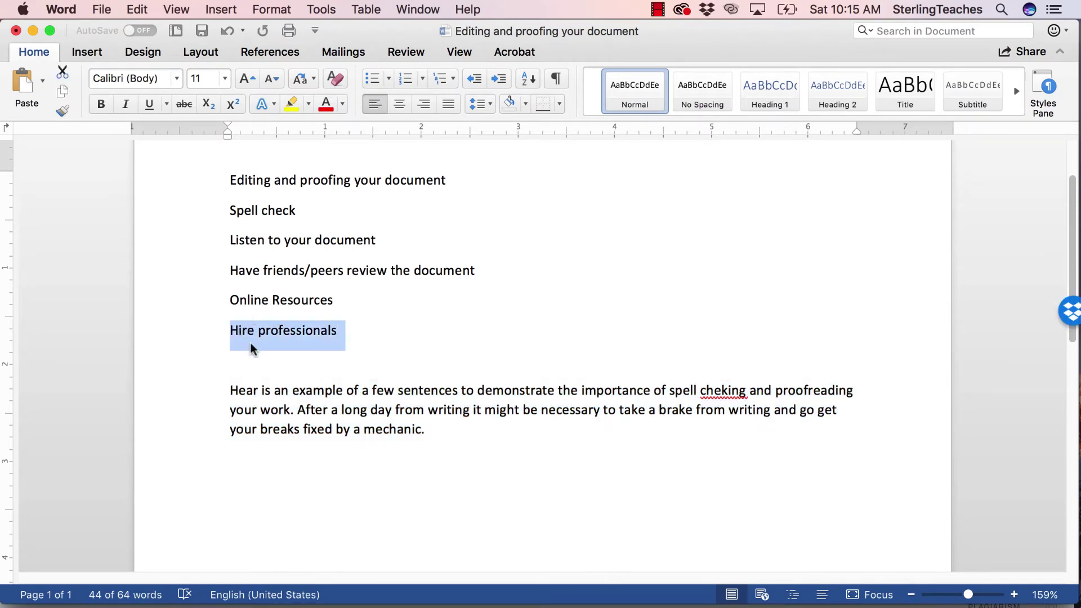
click(360, 336)
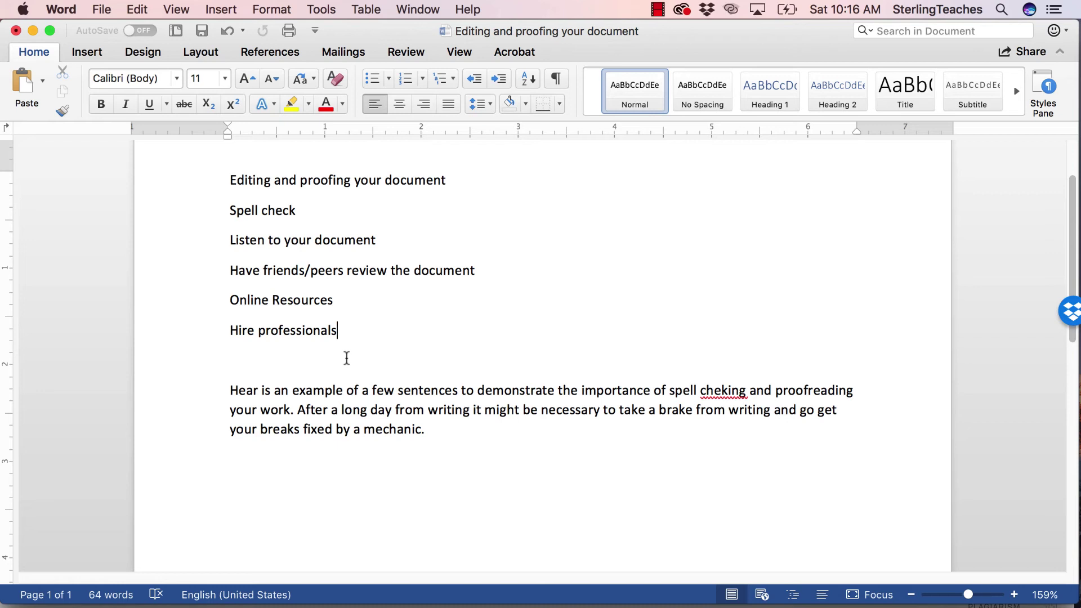
Select the whole outline from "Editing and proofing your document" through "Hire professionals"
scroll(382, 339, down, 3)
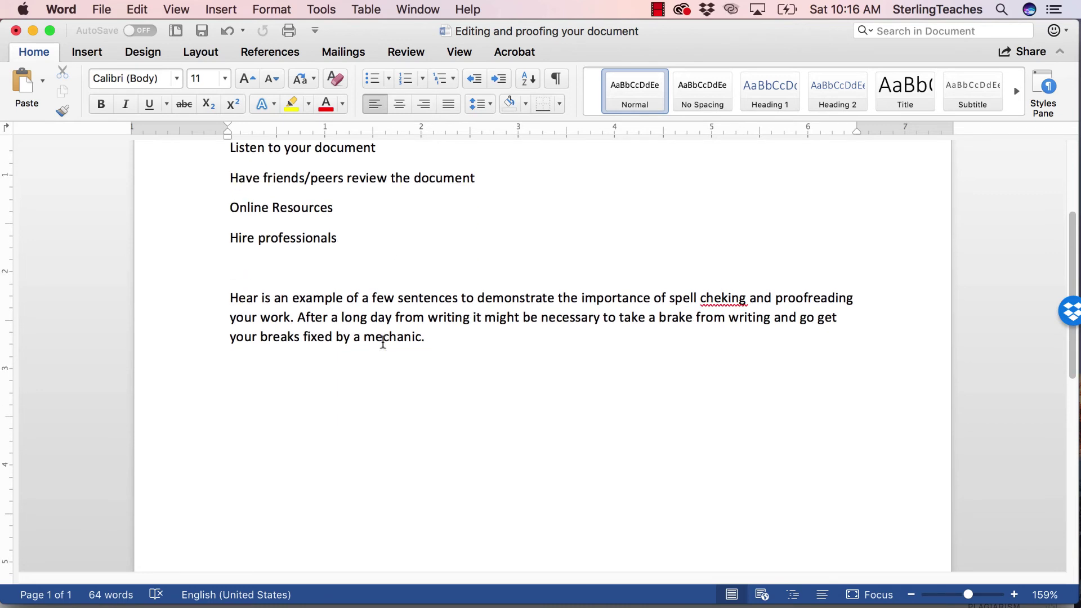
scroll(382, 340, up, 1)
scroll(383, 340, up, 3)
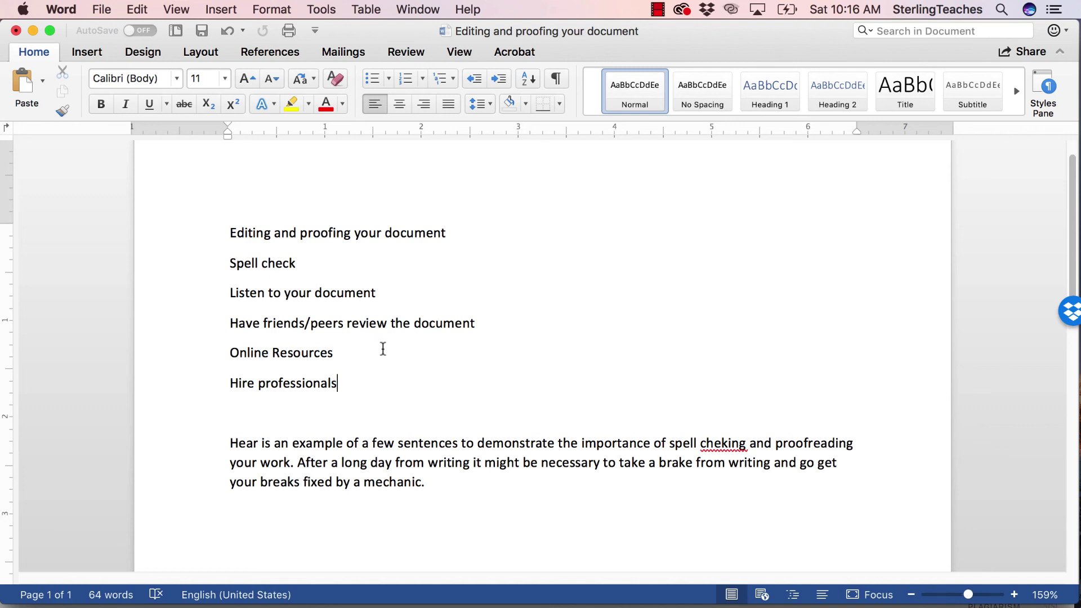
drag(369, 389, 240, 247)
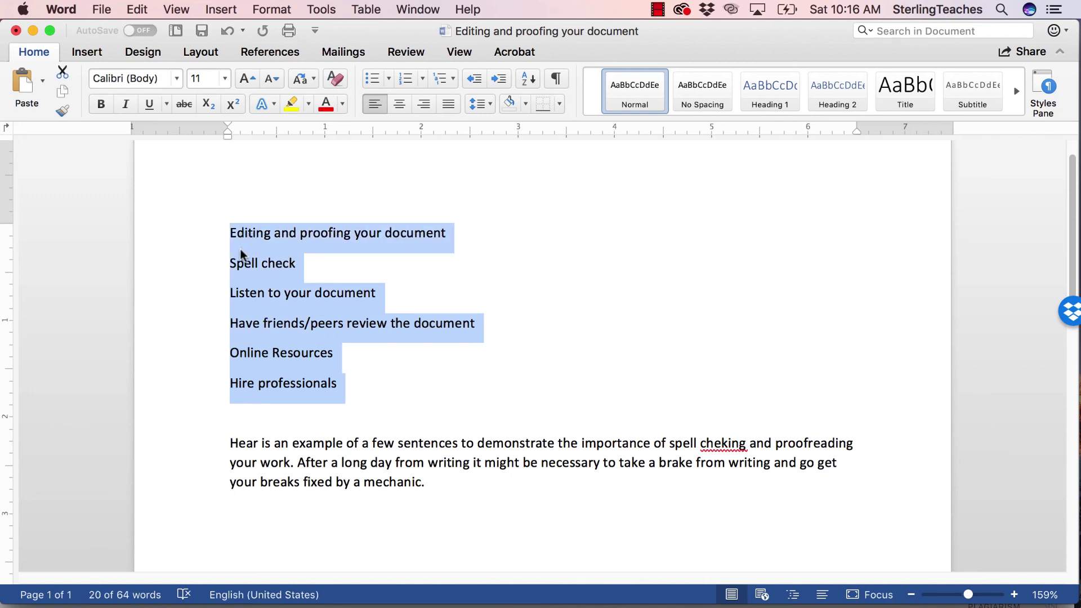